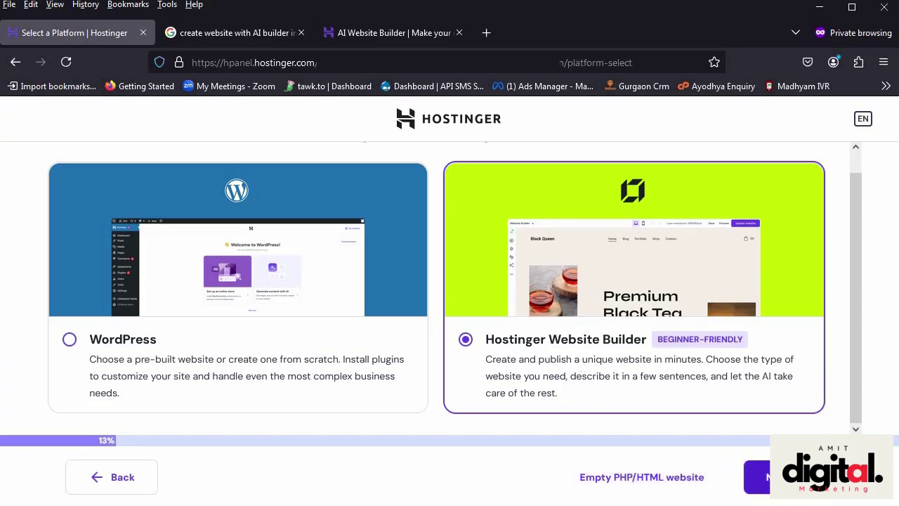
# Step: Proceed with Hostinger Website Builder as the platform and choose the free subdomain designing.amitdigital.in for the site
pyautogui.click(790, 478)
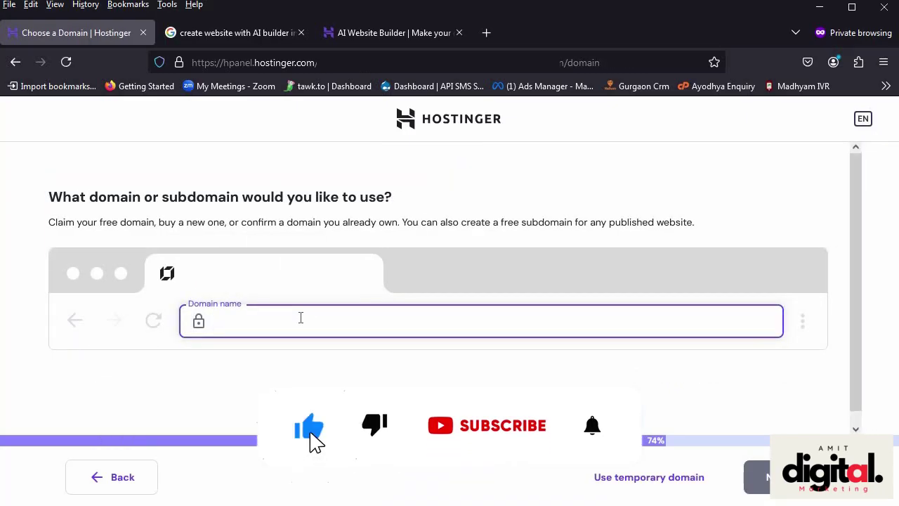
pyautogui.write('designing')
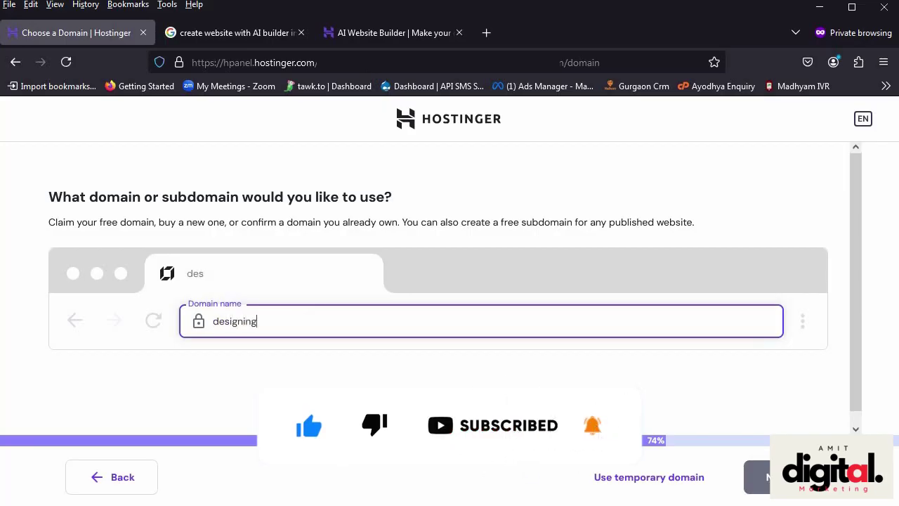
pyautogui.write('.ami')
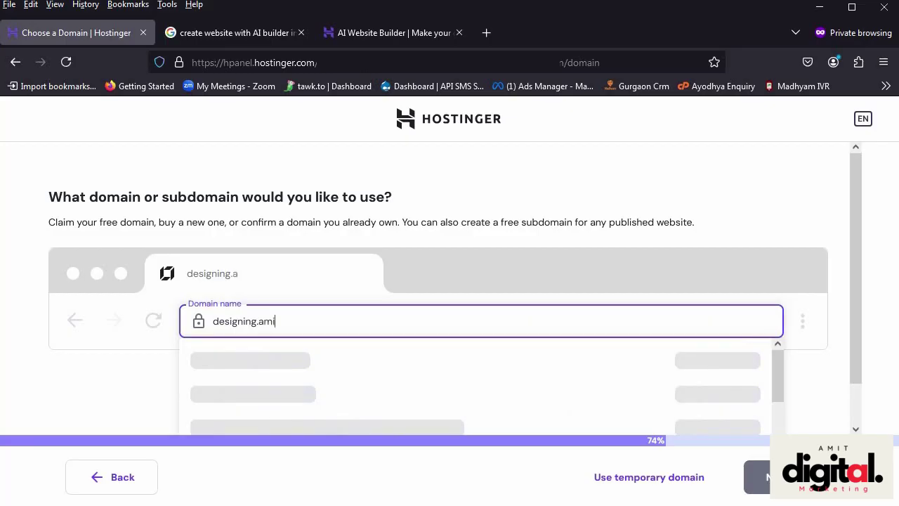
pyautogui.write('tdigital.in')
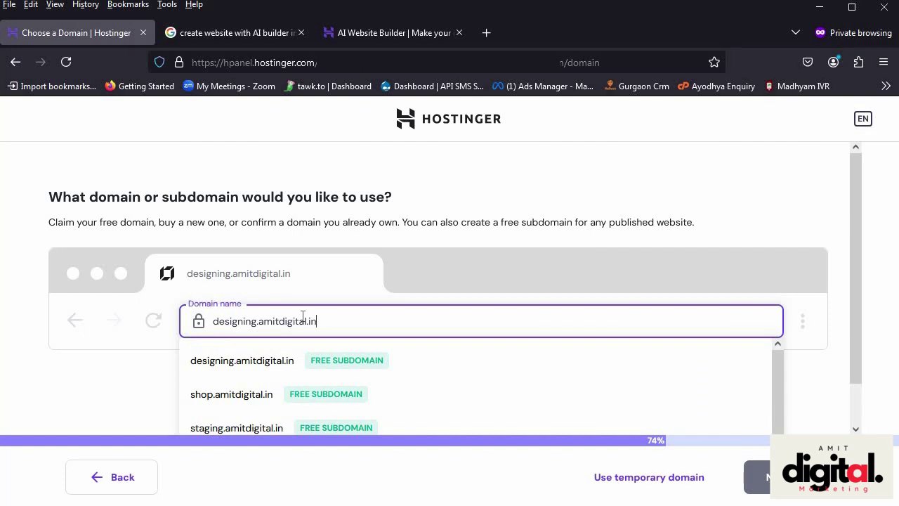
pyautogui.click(266, 366)
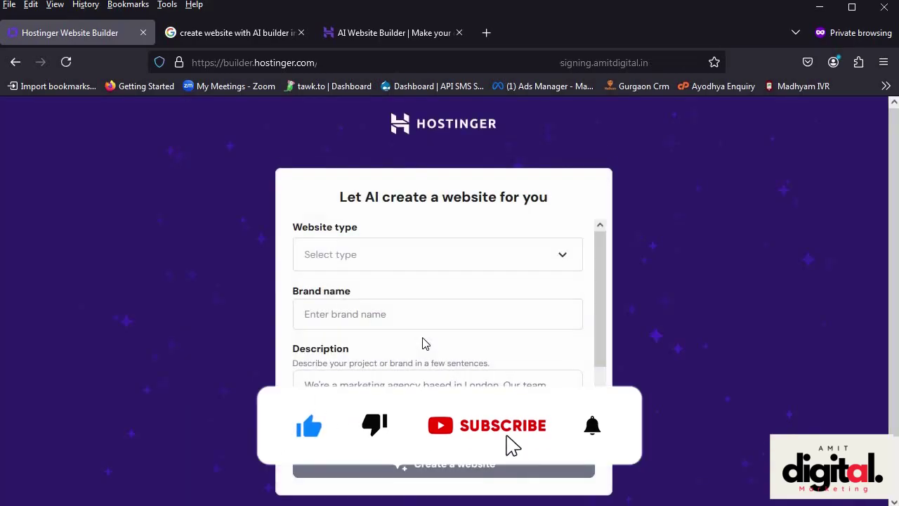
# Step: Set the website type to Business showcase and enter "Digital Marketing" as the brand name
pyautogui.click(563, 255)
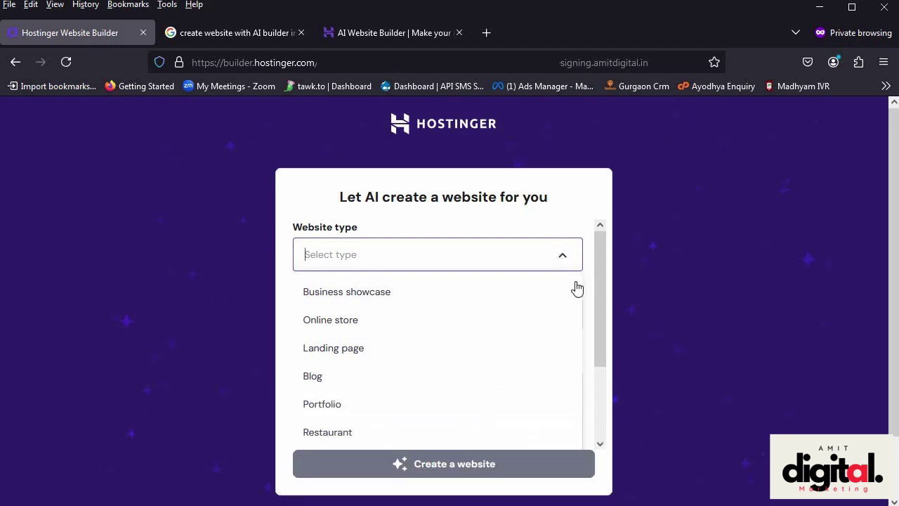
pyautogui.moveTo(597, 299)
pyautogui.mouseDown()
pyautogui.moveTo(596, 372)
pyautogui.moveTo(593, 283)
pyautogui.mouseUp()
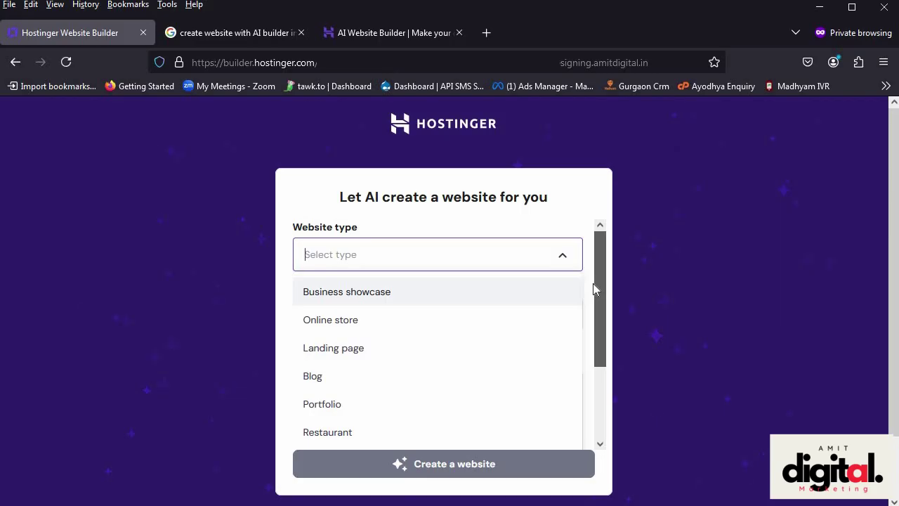
pyautogui.click(381, 297)
pyautogui.click(377, 316)
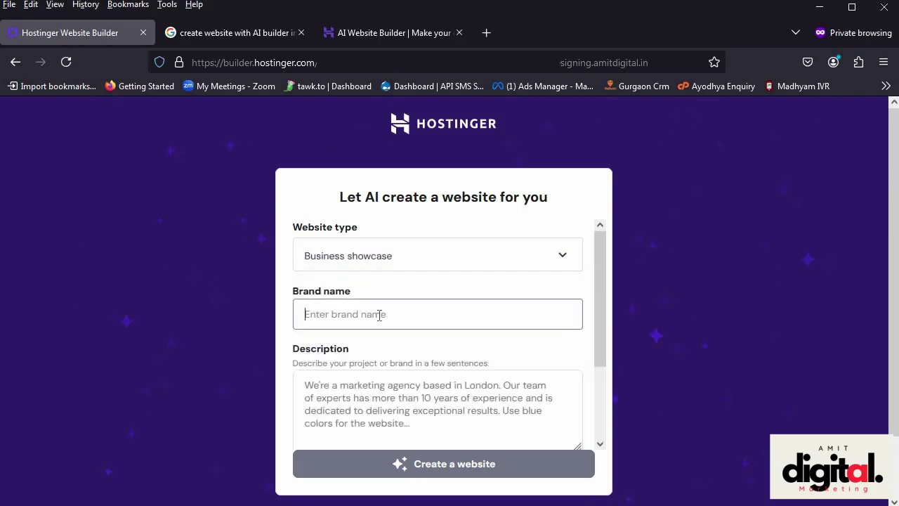
pyautogui.write('Digital Marketing')
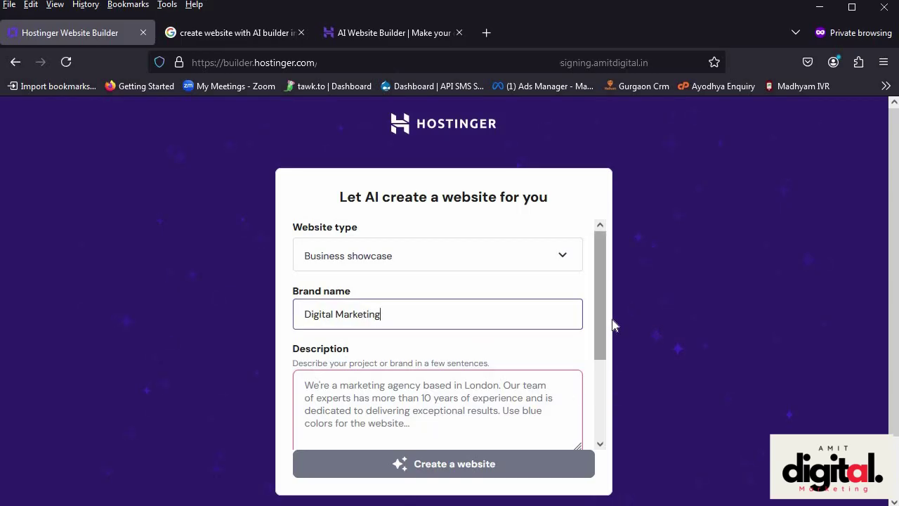
# Step: Describe a real estate digital marketing agency with 15 years' experience offering website, graphics, hording, SMS, email, WhatsApp and leads services, and generate the site
pyautogui.moveTo(597, 322); pyautogui.dragTo(600, 356)
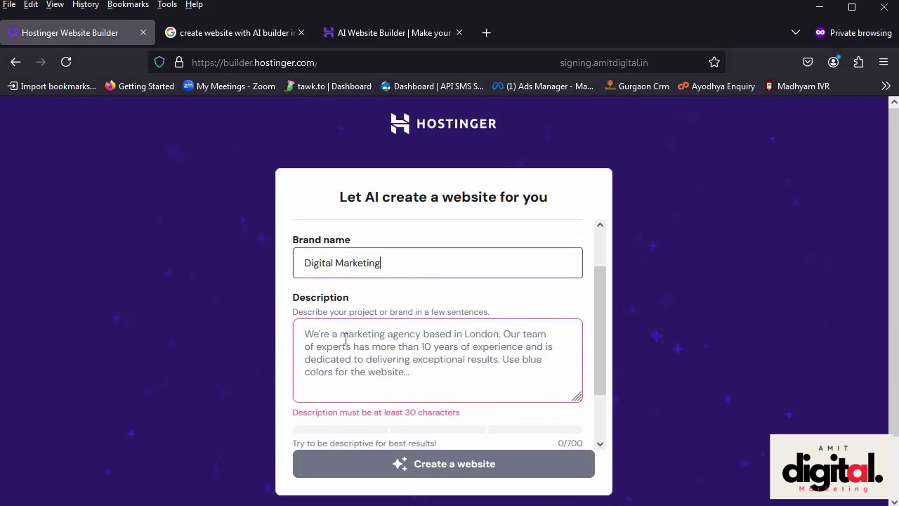
pyautogui.click(423, 374)
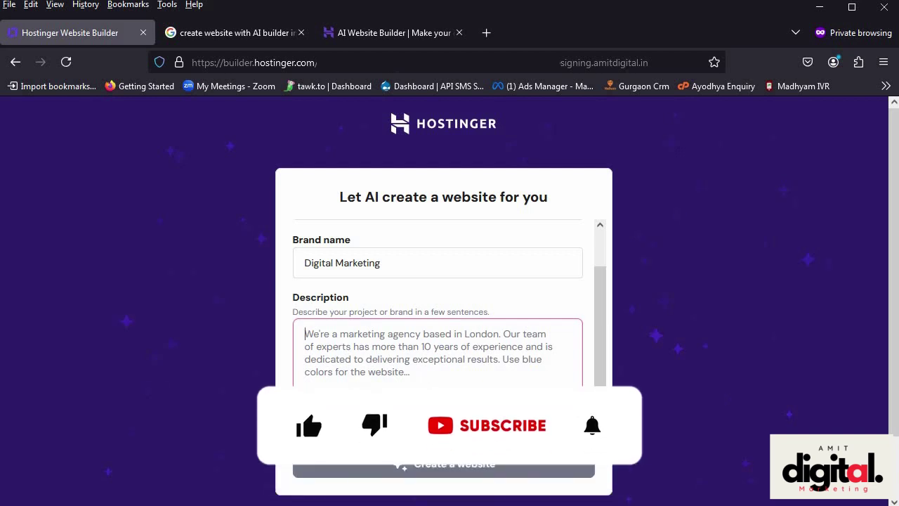
pyautogui.scroll(-1, 423, 374)
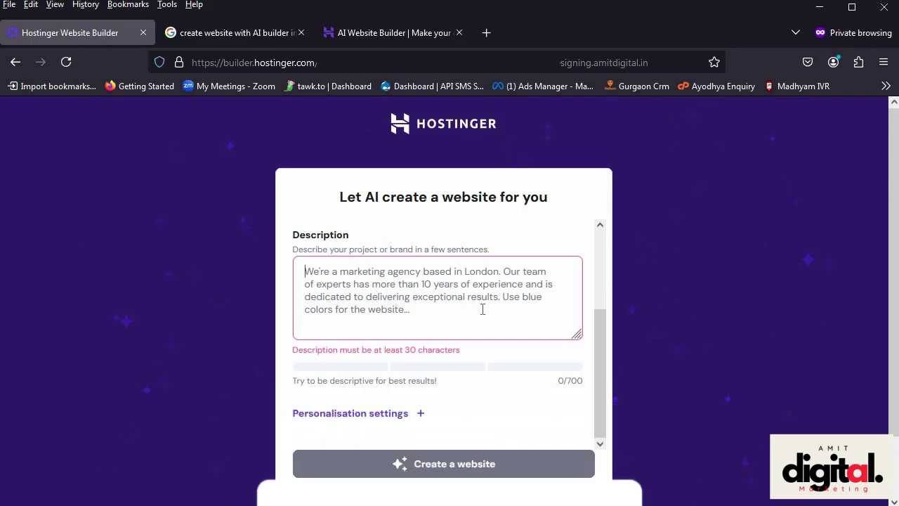
pyautogui.write('We ')
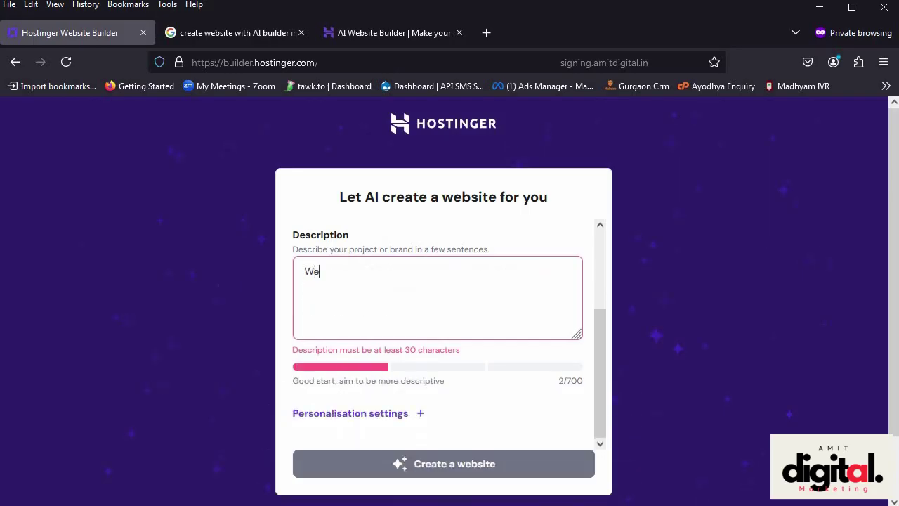
pyautogui.write('are Digital Marketing Agency Expert in Real Estate Sector with 15 years of experience. we are doing')
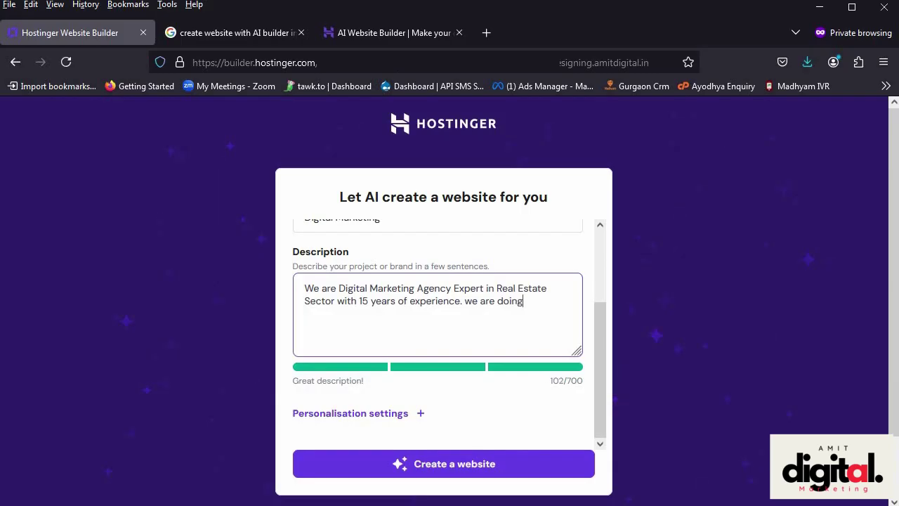
pyautogui.write(' website designing, graphics designing, hording, sms campaign, email marketing, whatsapp marketing, leads generation and all...')
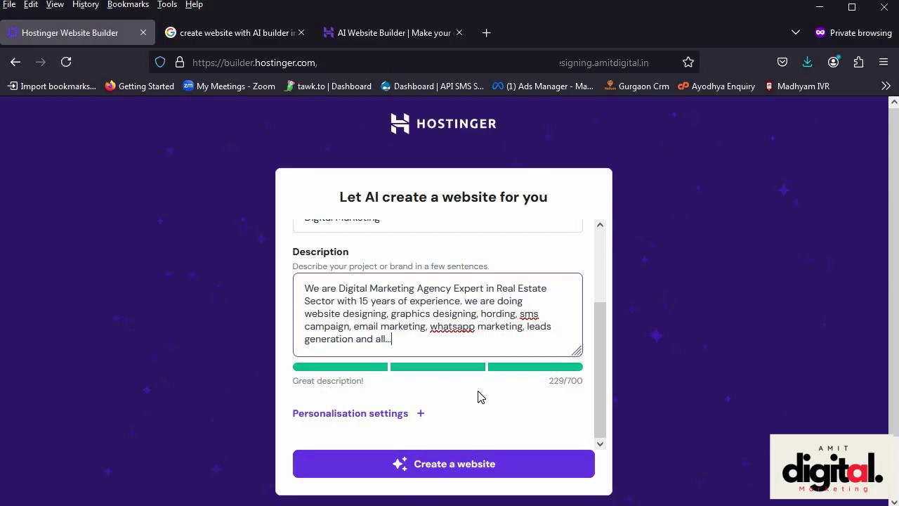
pyautogui.click(476, 469)
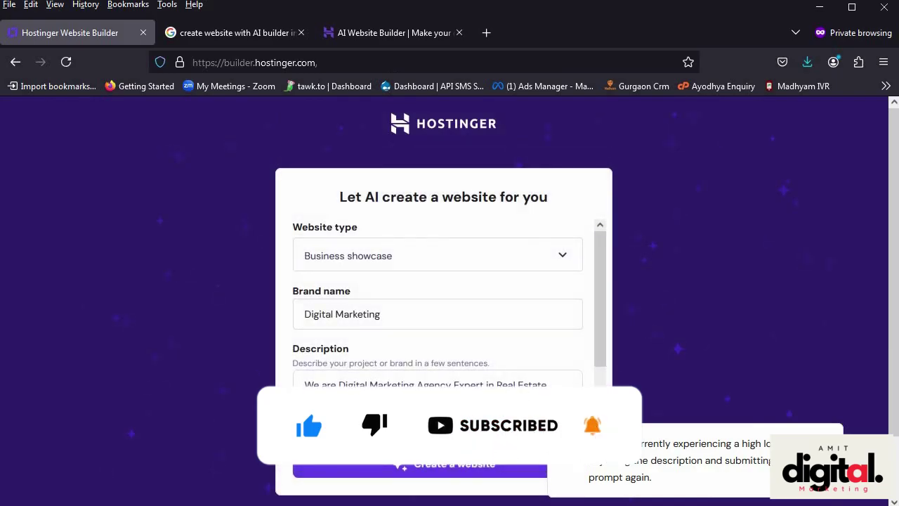
# Step: Review the entered brand details and description, and submit the AI form again to create the website
pyautogui.scroll(-2, 417, 345)
pyautogui.click(417, 345)
pyautogui.scroll(3, 417, 346)
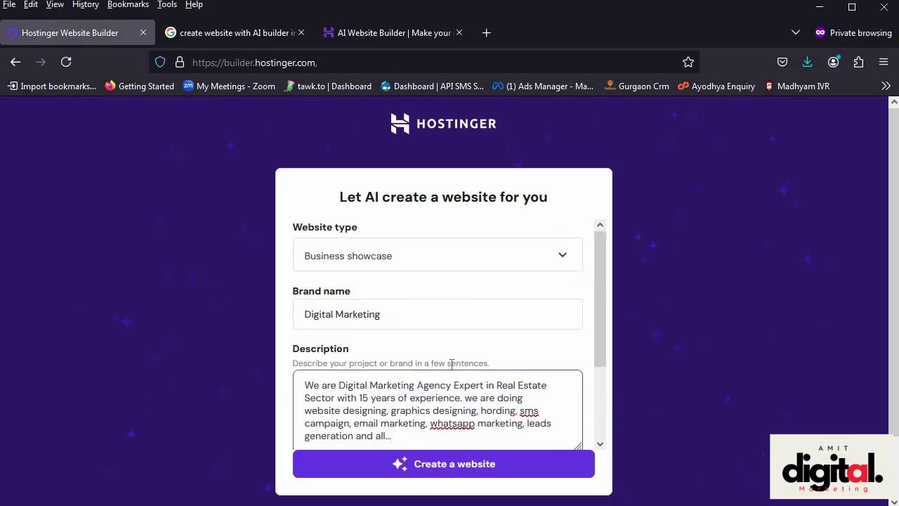
pyautogui.scroll(-3, 453, 363)
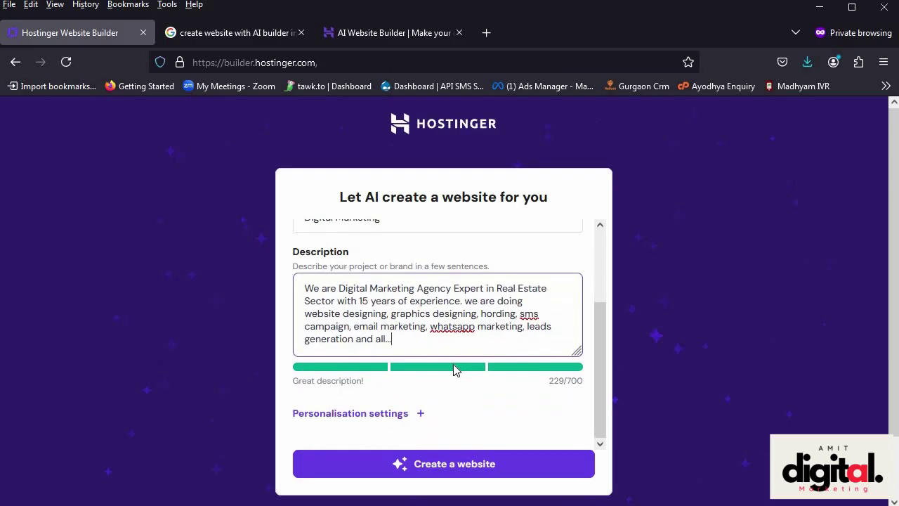
pyautogui.click(458, 465)
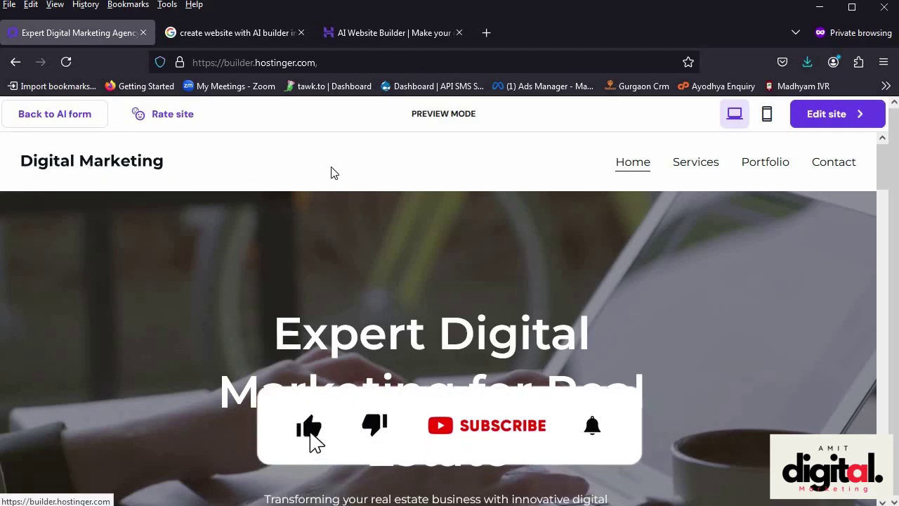
# Step: Examine the generated home page in preview from the hero section down to the footer and back
pyautogui.scroll(-3, 625, 315)
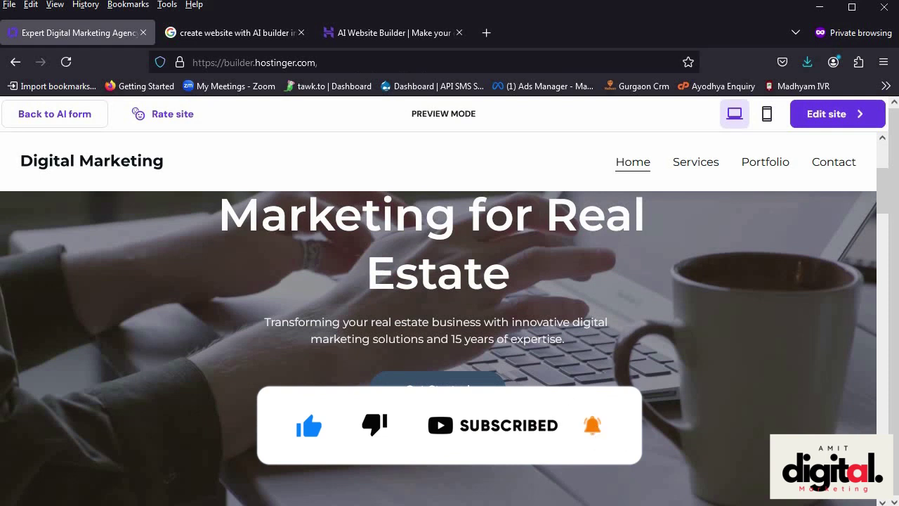
pyautogui.scroll(-3, 568, 412)
pyautogui.scroll(-3, 568, 411)
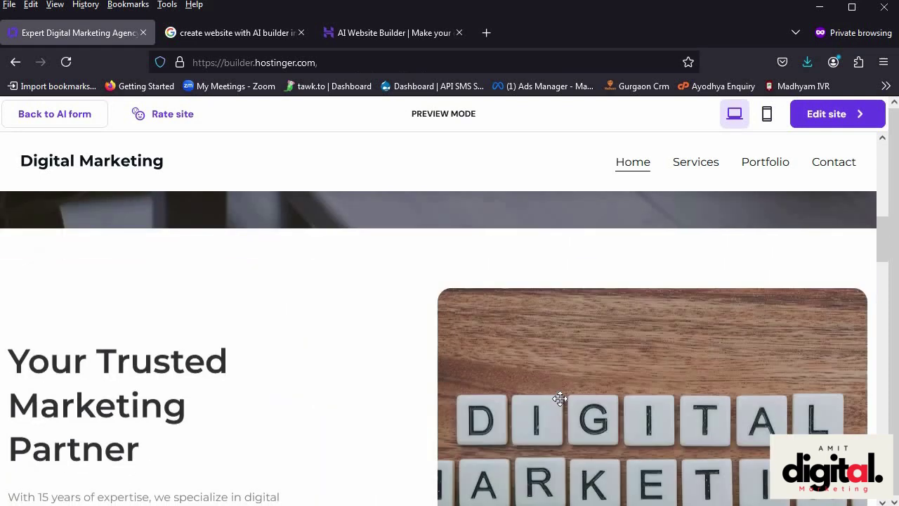
pyautogui.scroll(-3, 536, 353)
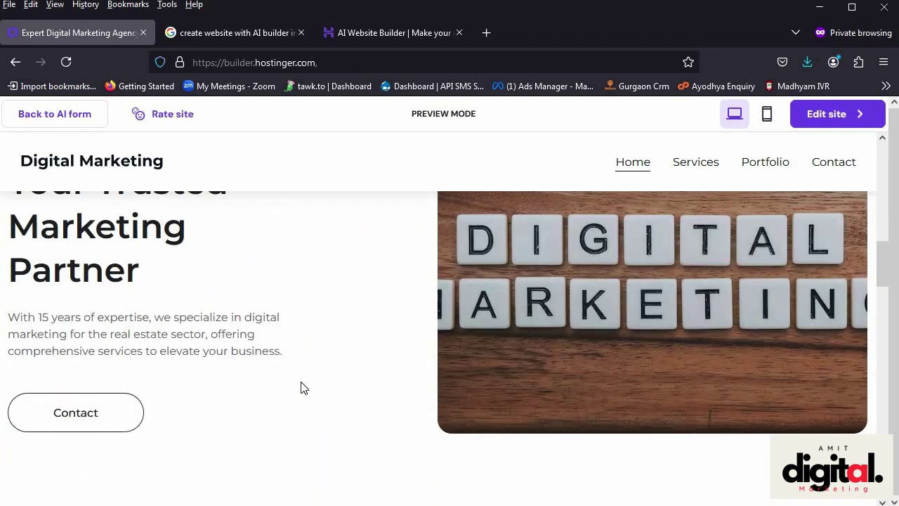
pyautogui.scroll(-3, 303, 388)
pyautogui.scroll(-3, 303, 388)
pyautogui.scroll(-3, 305, 379)
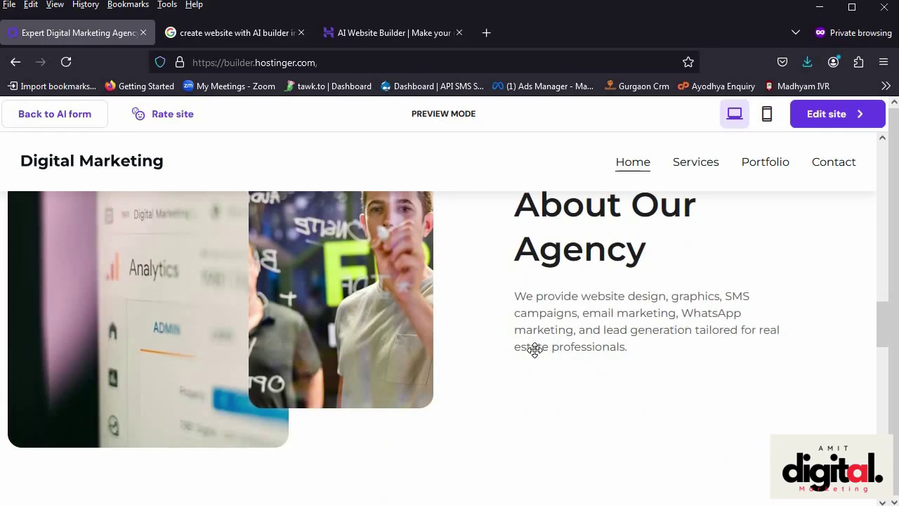
pyautogui.scroll(-3, 535, 349)
pyautogui.scroll(-3, 536, 350)
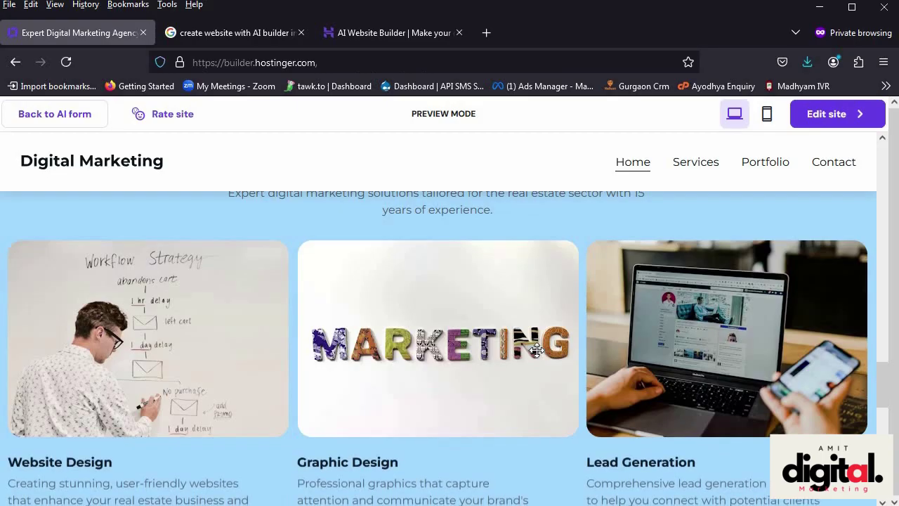
pyautogui.scroll(-1, 537, 350)
pyautogui.scroll(-2, 536, 350)
pyautogui.scroll(-3, 537, 350)
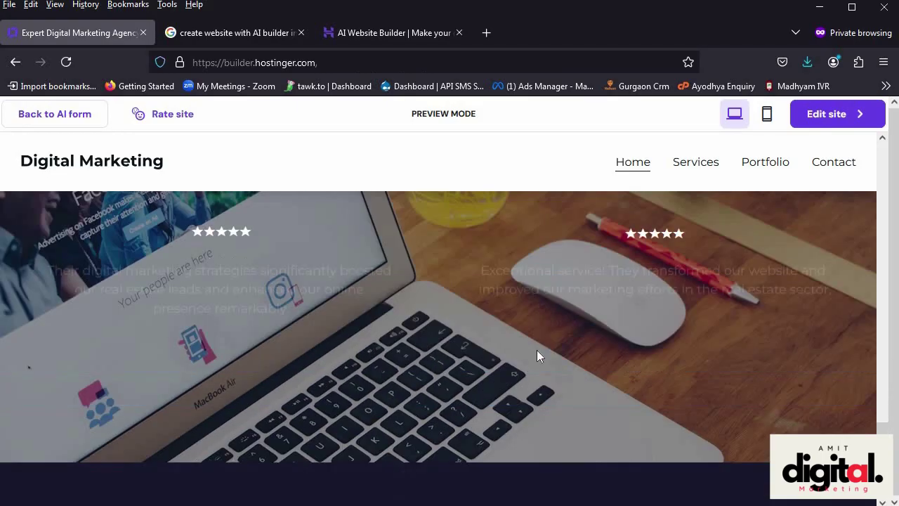
pyautogui.scroll(-3, 536, 349)
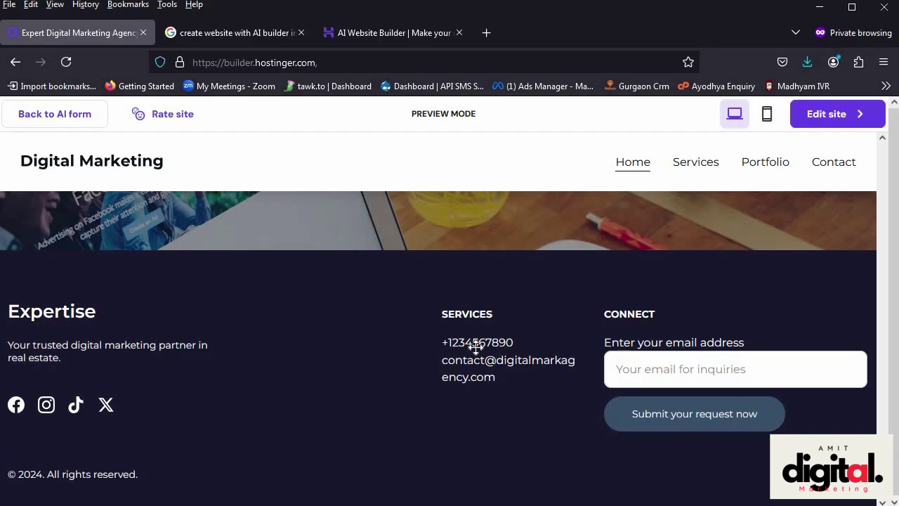
pyautogui.scroll(15, 476, 347)
pyautogui.scroll(10, 475, 346)
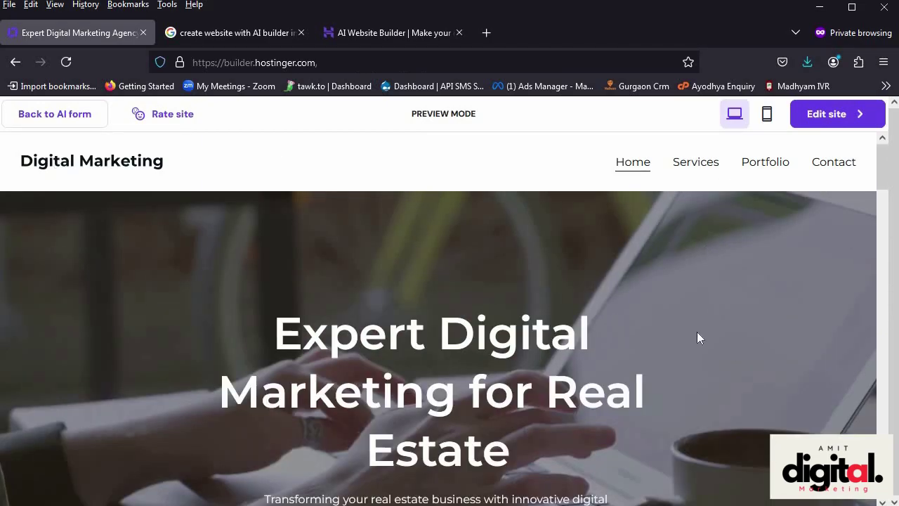
# Step: Open the generated site for editing and reword the hero heading to "Digital Marketing Expert for Real Estate"
pyautogui.moveTo(839, 118)
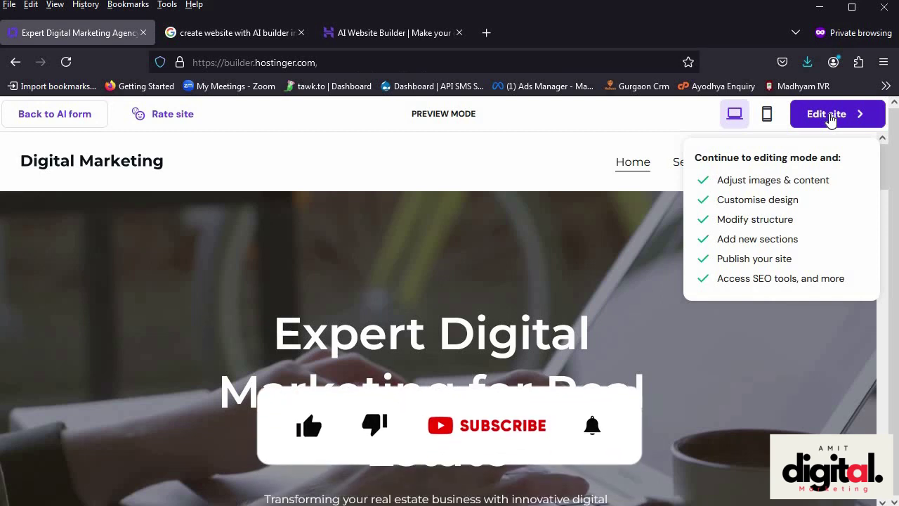
pyautogui.click(831, 117)
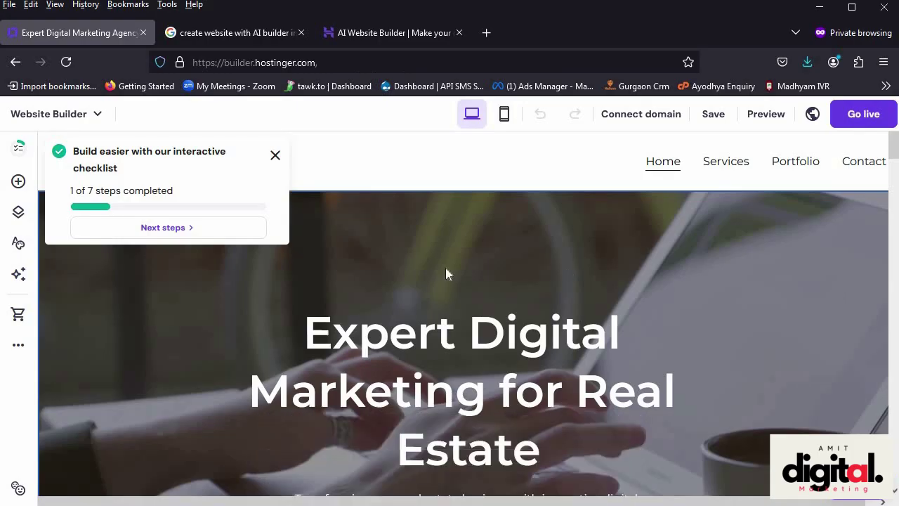
pyautogui.click(455, 339)
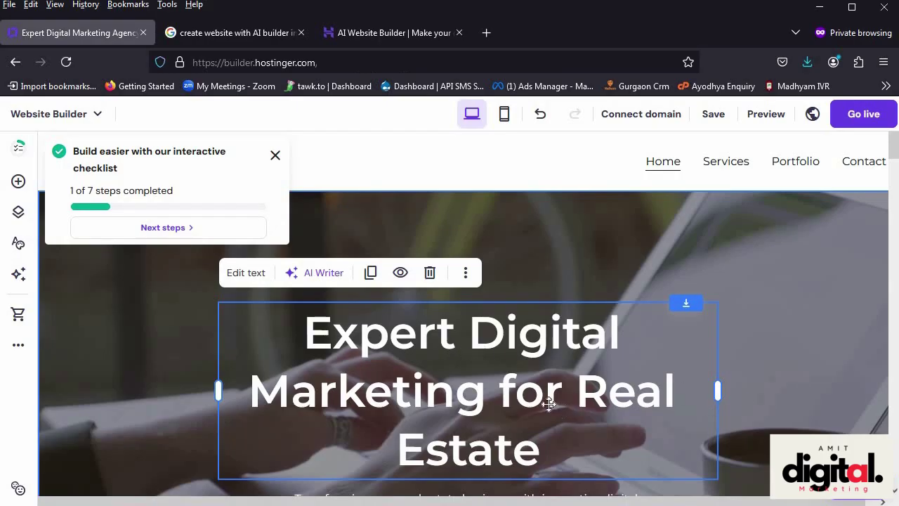
pyautogui.click(464, 331)
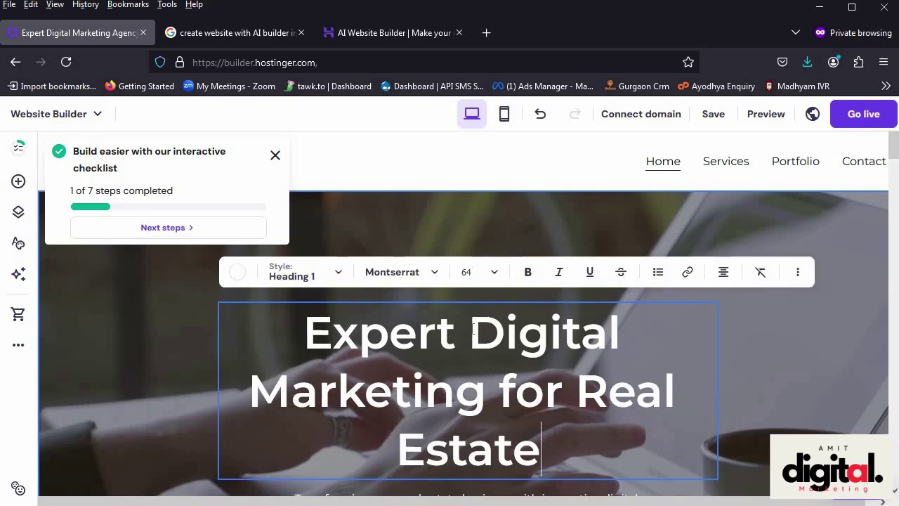
pyautogui.moveTo(471, 327); pyautogui.dragTo(304, 309)
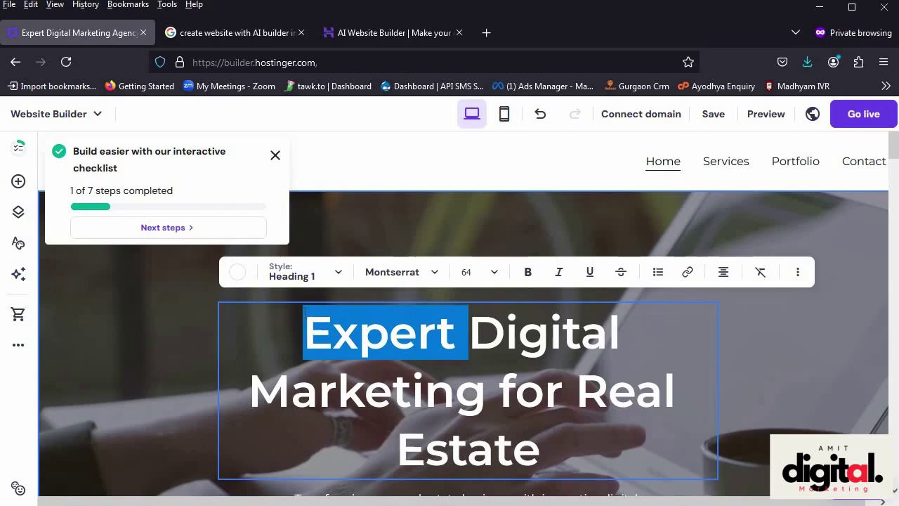
pyautogui.press('BackSpace')
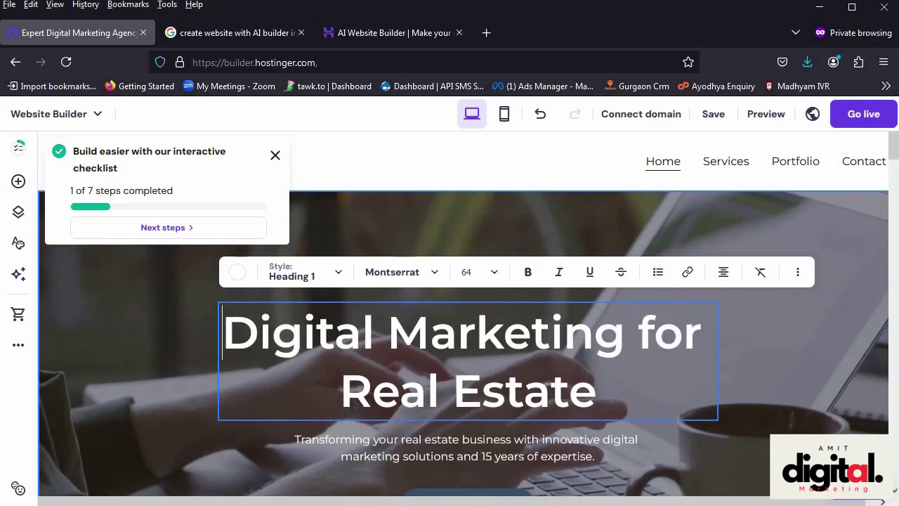
pyautogui.press('Right')
pyautogui.press('Right')
pyautogui.press('Right')
pyautogui.press('Right')
pyautogui.press('Right')
pyautogui.press('Right')
pyautogui.press('Right')
pyautogui.write('Expert')
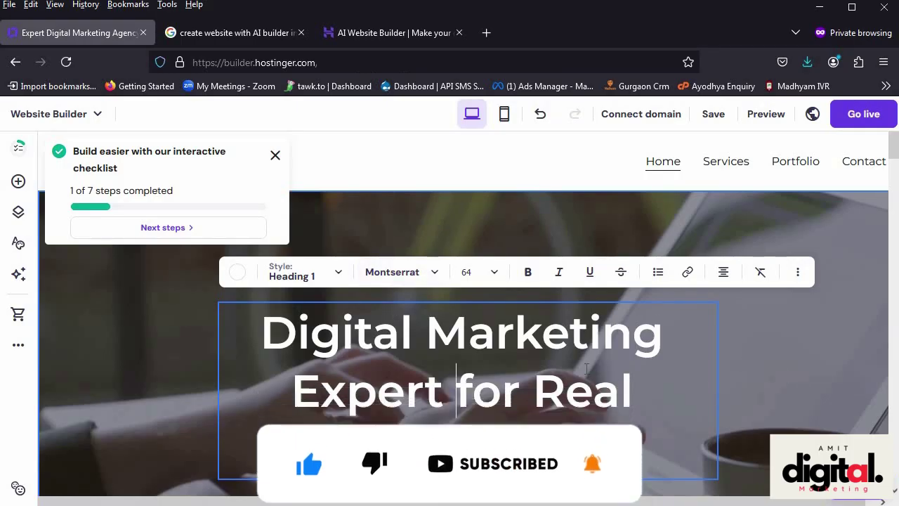
# Step: Set the font size of the hero heading "Digital Marketing Expert for Real Estate" to 48
pyautogui.moveTo(541, 450); pyautogui.dragTo(260, 316)
pyautogui.click(495, 274)
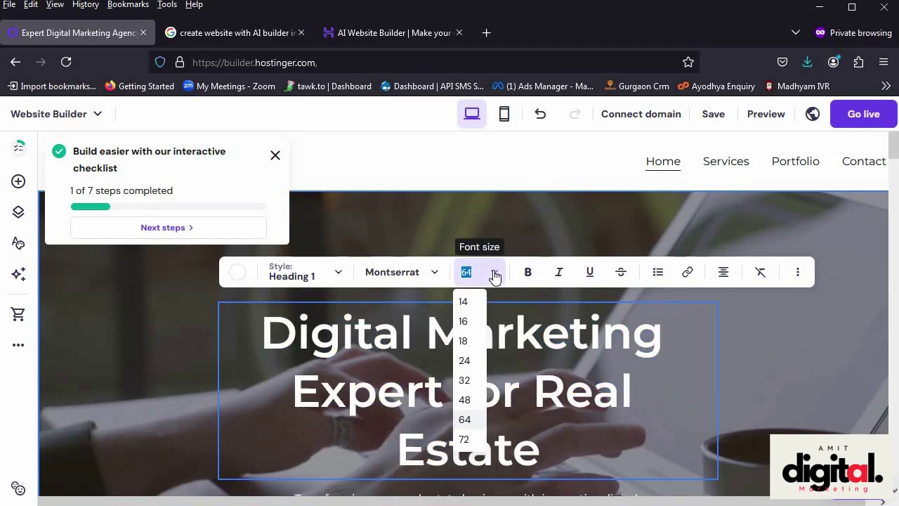
pyautogui.click(469, 400)
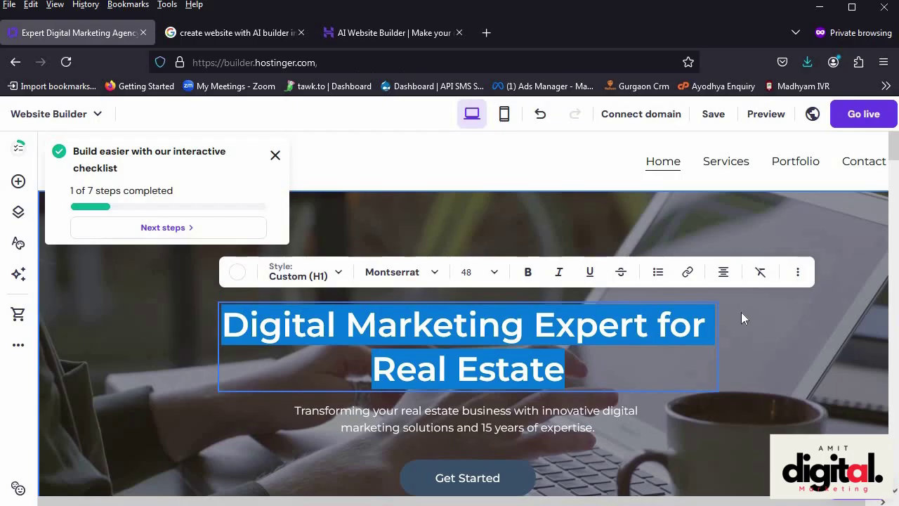
pyautogui.press('Escape')
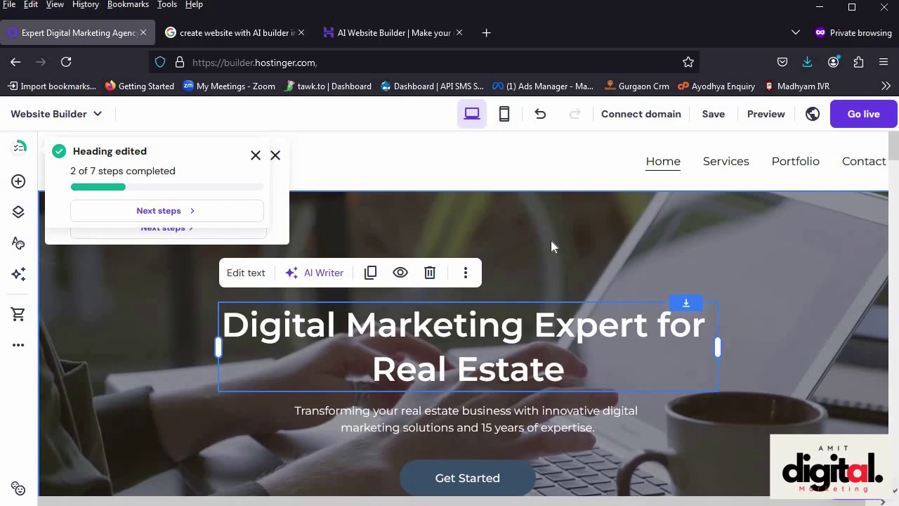
# Step: Look over the boundary between the hero section and the "Your Trusted Marketing Partner" section
pyautogui.scroll(-3, 762, 293)
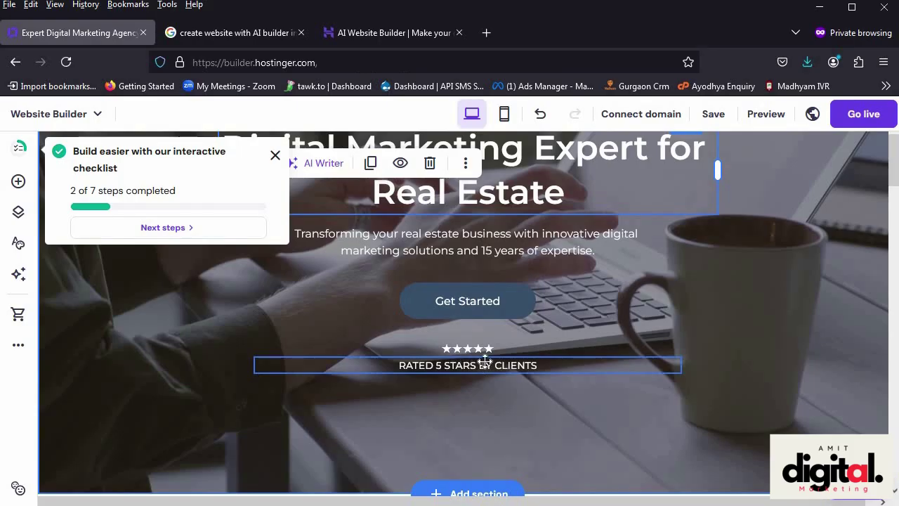
pyautogui.scroll(-3, 547, 376)
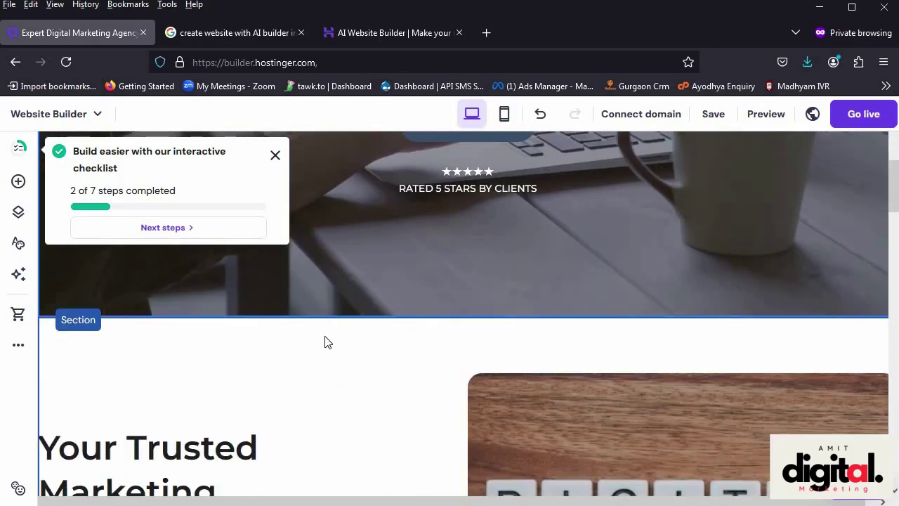
pyautogui.scroll(-3, 521, 327)
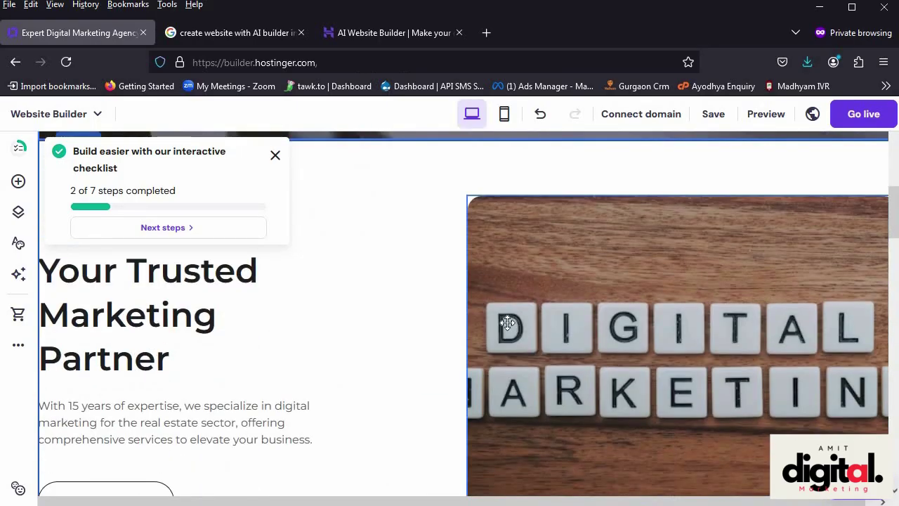
pyautogui.scroll(5, 518, 327)
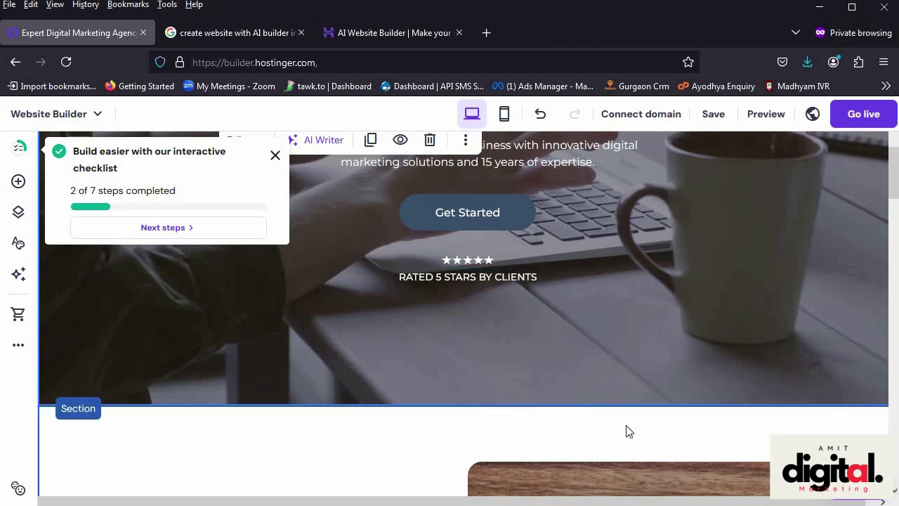
pyautogui.scroll(-5, 626, 429)
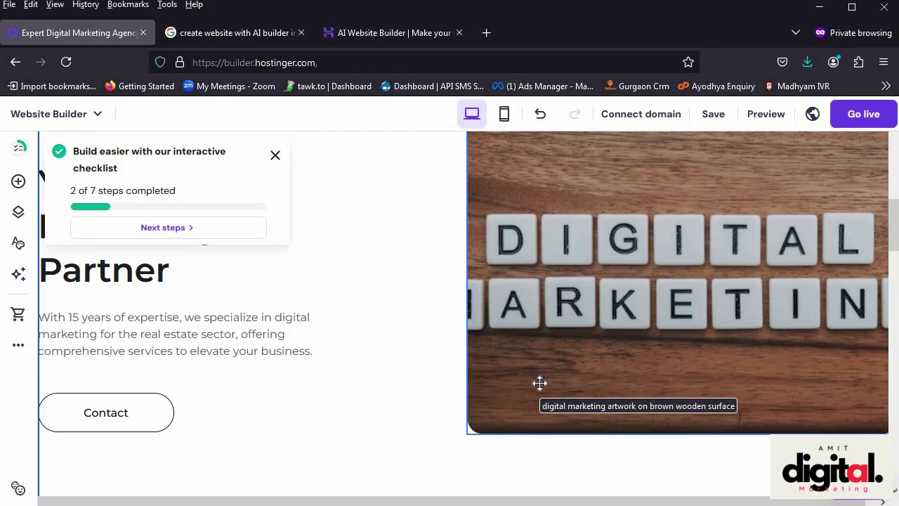
pyautogui.scroll(4, 540, 383)
pyautogui.scroll(2, 515, 323)
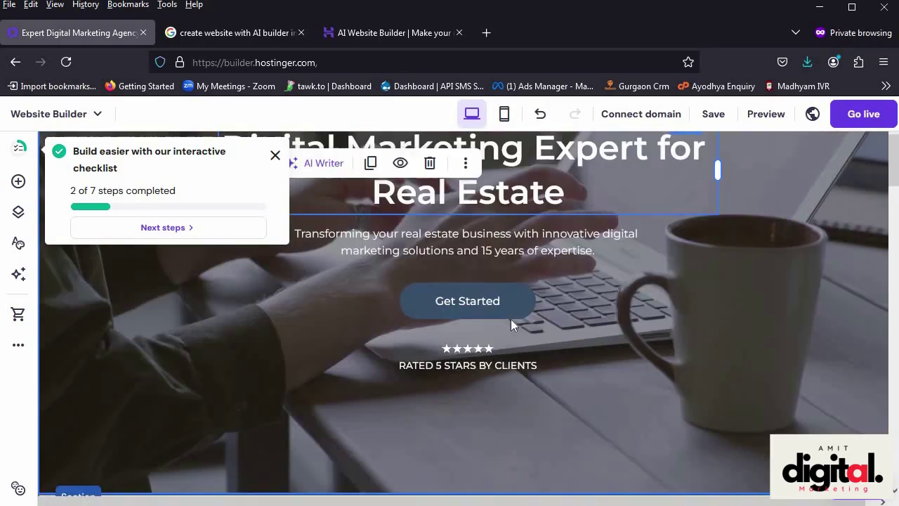
# Step: Add a section directly below the hero using the blue-purple gradient Main template with three captioned images
pyautogui.scroll(-1, 495, 455)
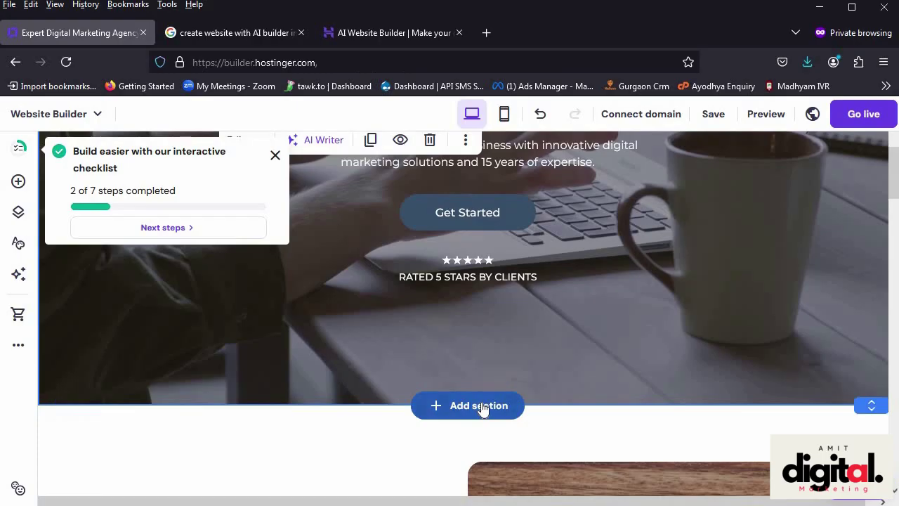
pyautogui.click(480, 407)
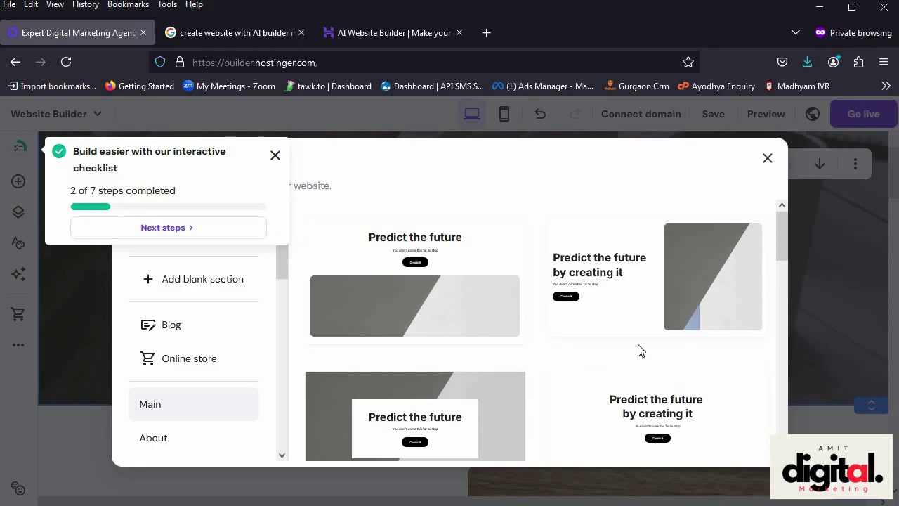
pyautogui.scroll(-3, 645, 370)
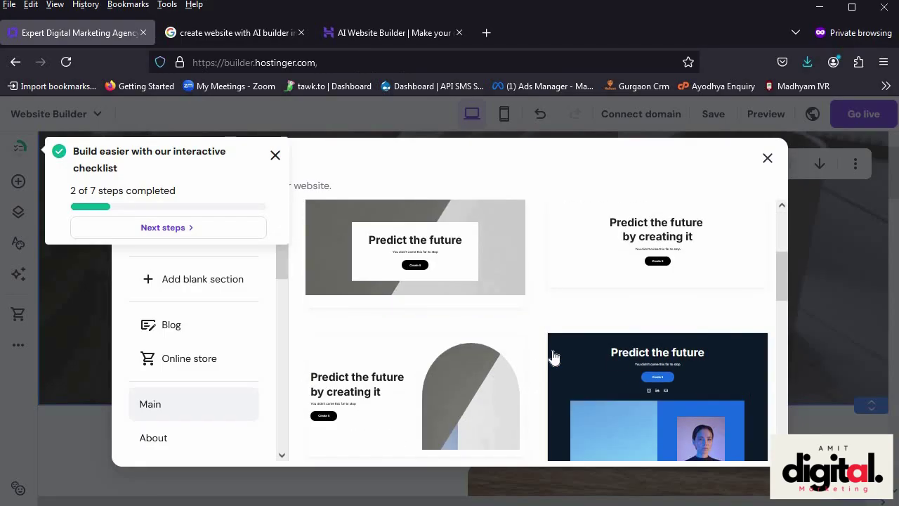
pyautogui.scroll(-3, 530, 352)
pyautogui.scroll(-1, 530, 351)
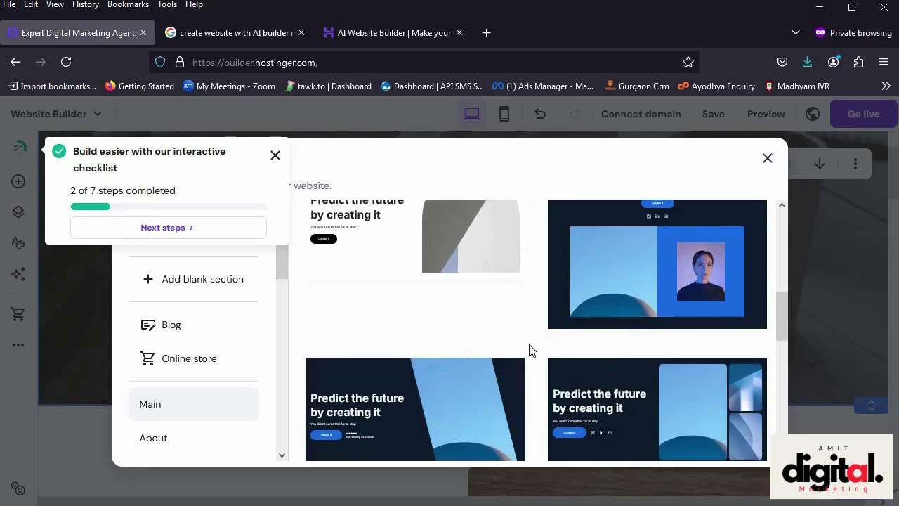
pyautogui.scroll(-4, 530, 352)
pyautogui.scroll(-1, 531, 351)
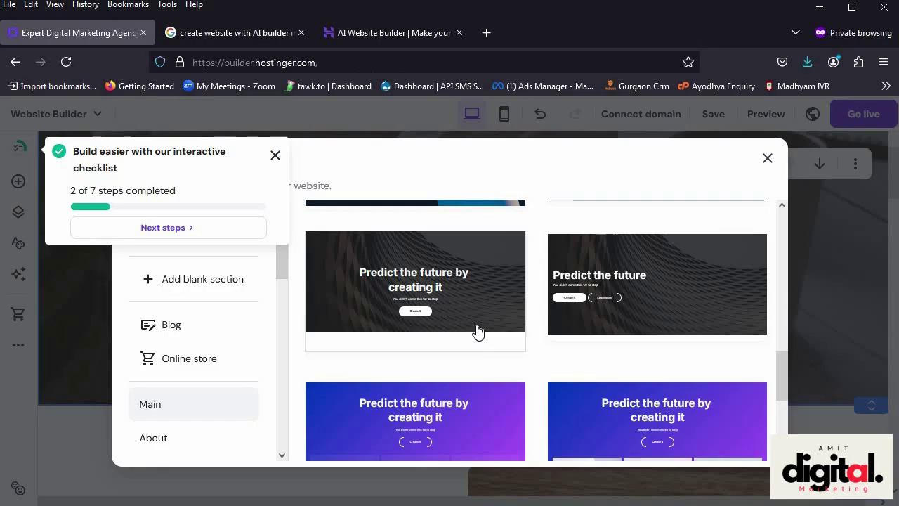
pyautogui.scroll(-4, 476, 328)
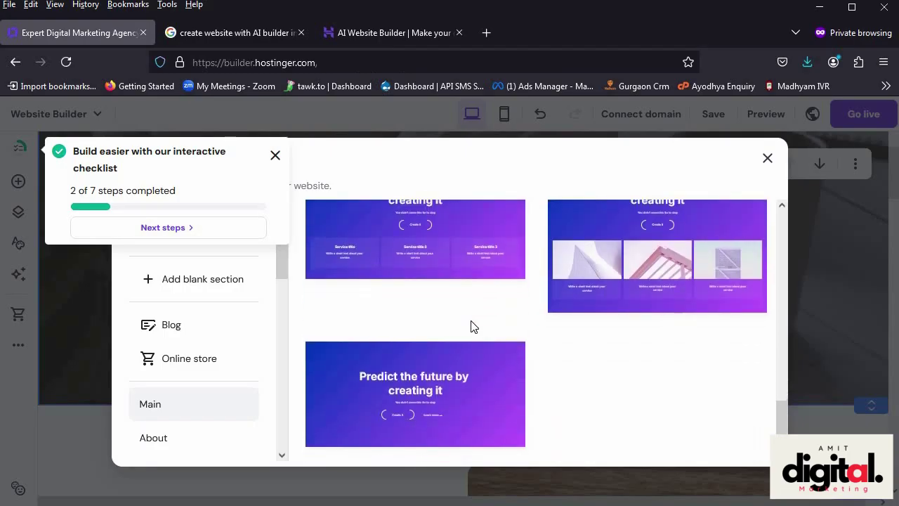
pyautogui.scroll(2, 471, 326)
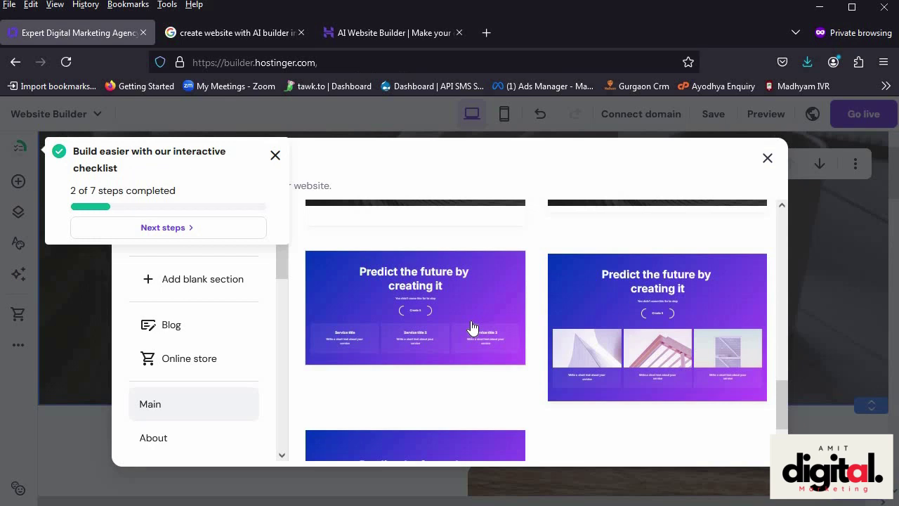
pyautogui.click(659, 330)
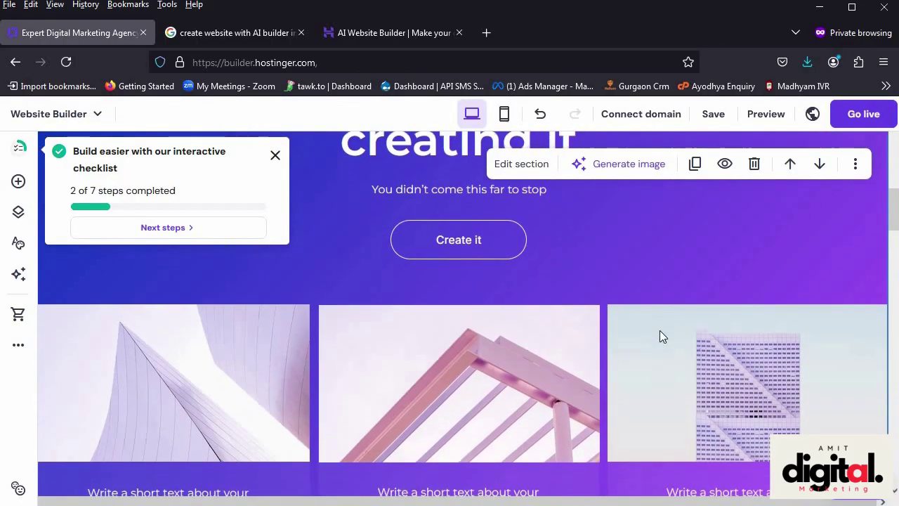
# Step: Replace the heading of the gradient section with "Successful Campaign"
pyautogui.scroll(5, 558, 388)
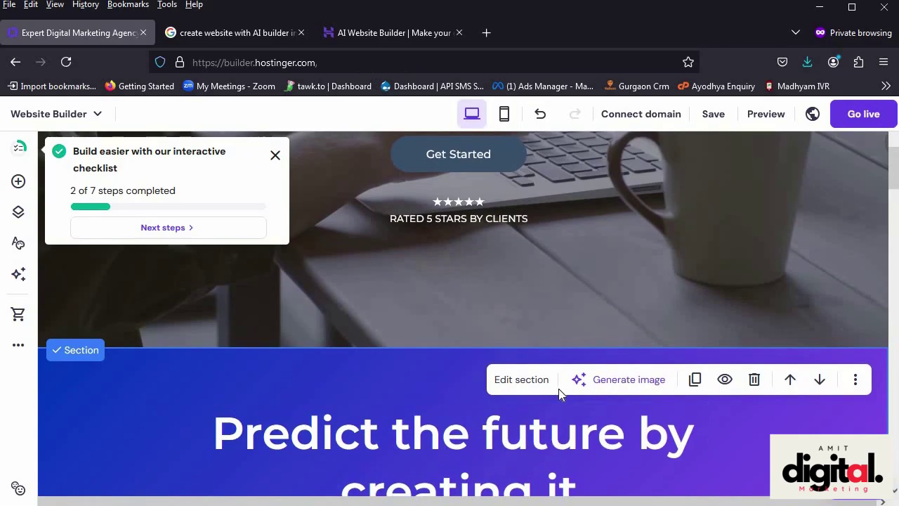
pyautogui.scroll(-2, 558, 389)
pyautogui.click(458, 349)
pyautogui.click(458, 349)
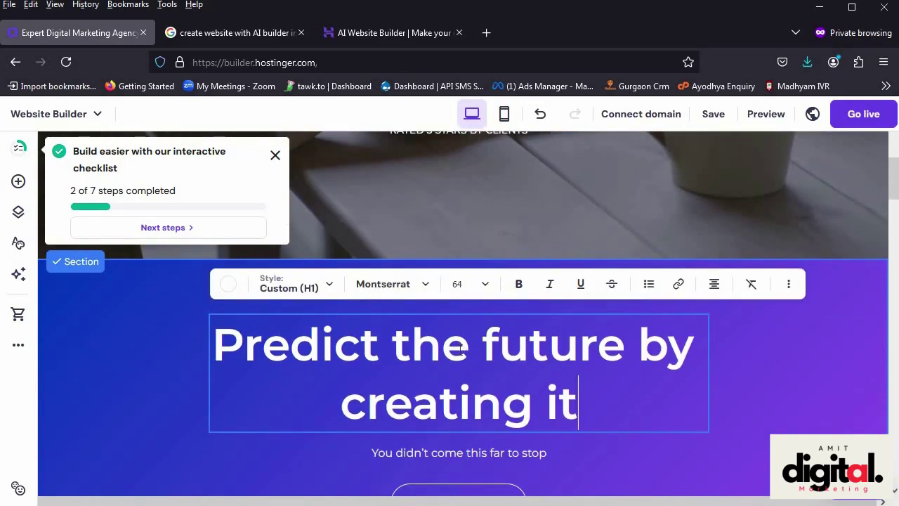
pyautogui.moveTo(590, 409); pyautogui.dragTo(219, 337)
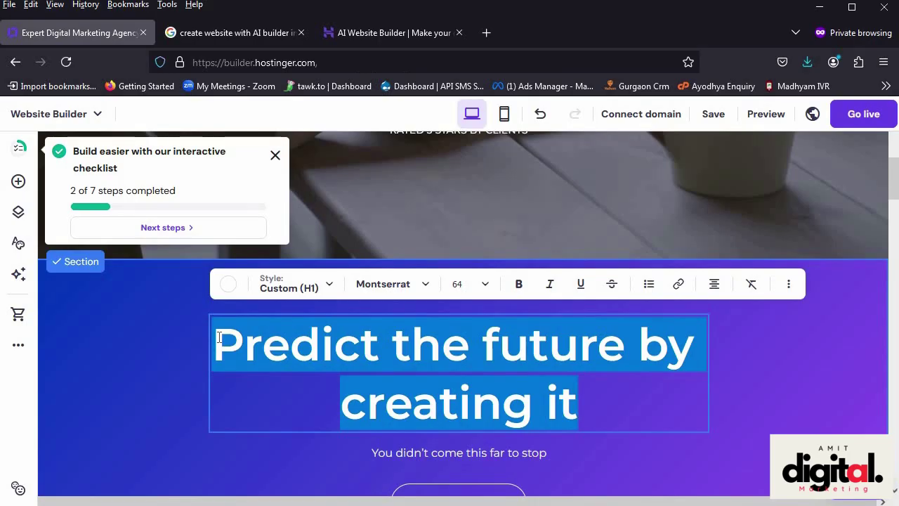
pyautogui.write('Succes')
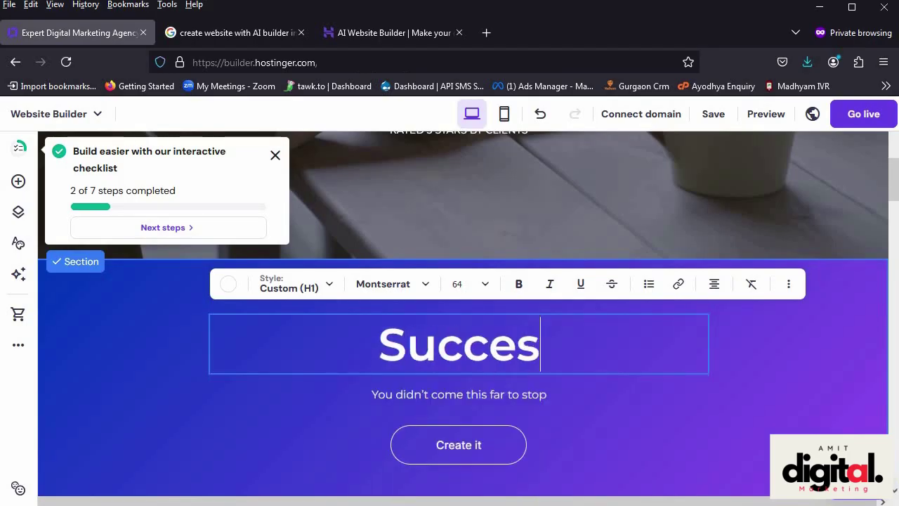
pyautogui.write('sful')
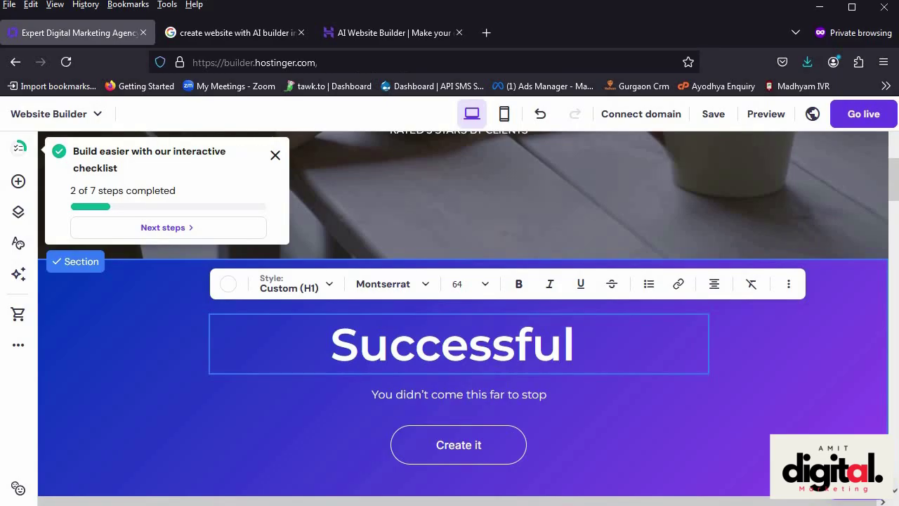
pyautogui.write(' Campaign')
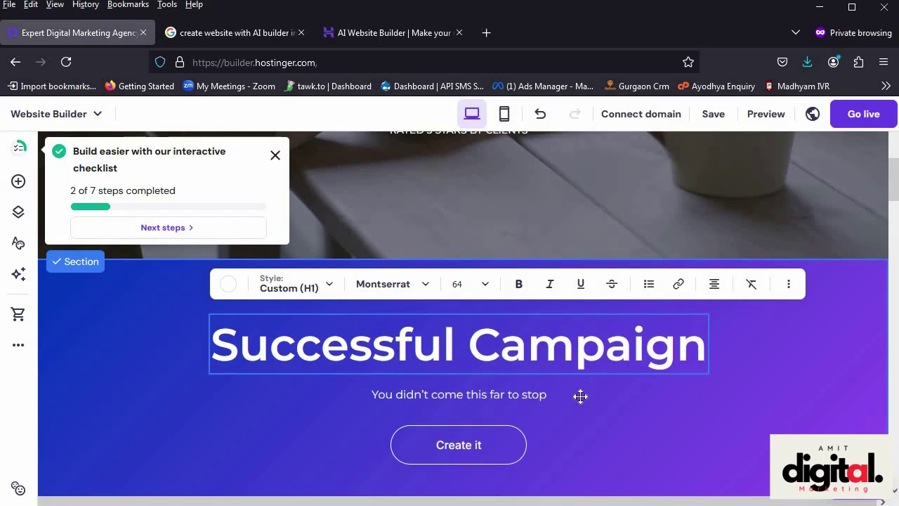
# Step: Replace the placeholder caption under the first image of the gradient section with "Project Name"
pyautogui.scroll(-1, 689, 401)
pyautogui.scroll(-3, 688, 406)
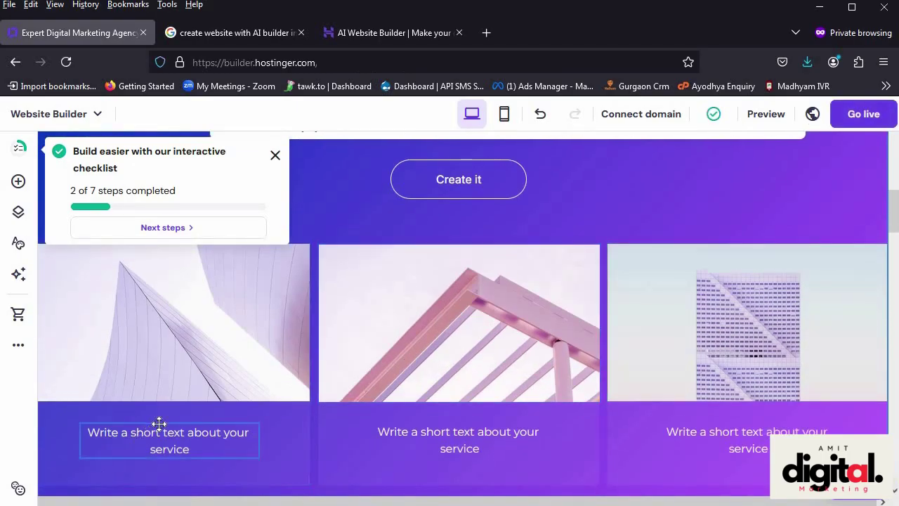
pyautogui.click(157, 432)
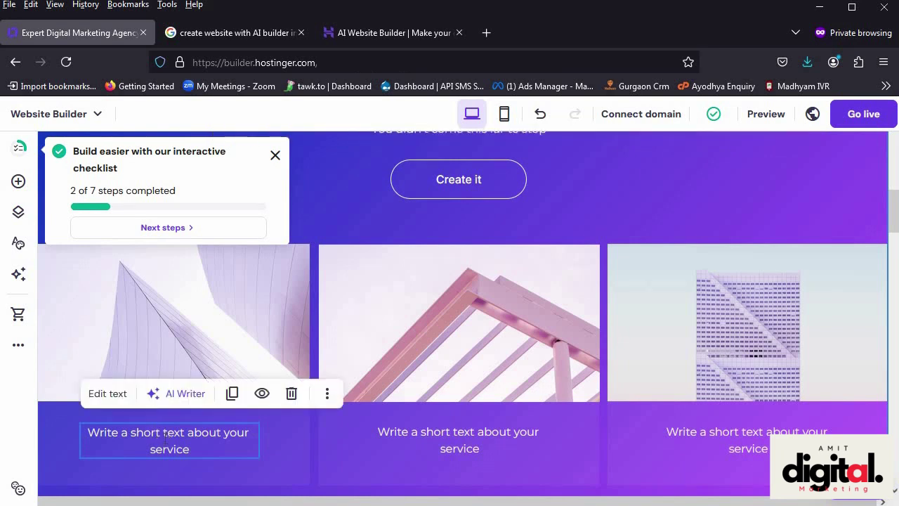
pyautogui.click(200, 455)
pyautogui.moveTo(186, 453); pyautogui.dragTo(80, 429)
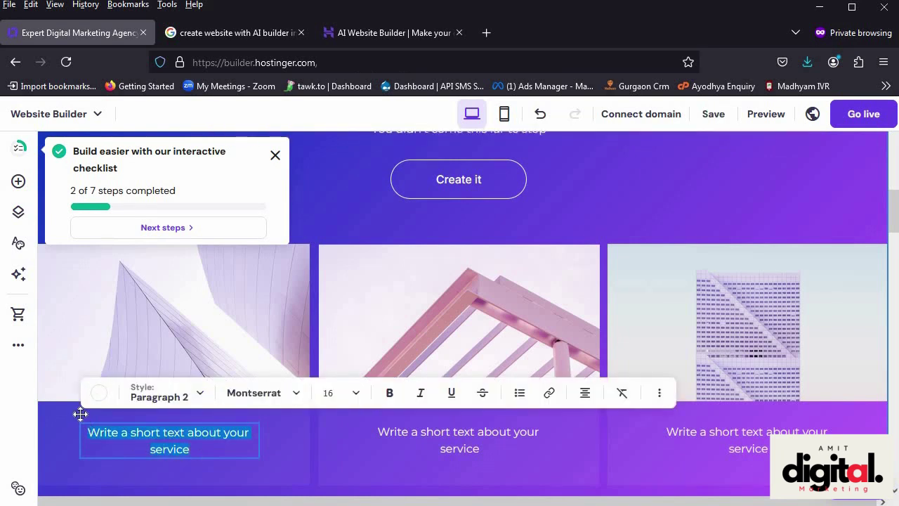
pyautogui.write('Project')
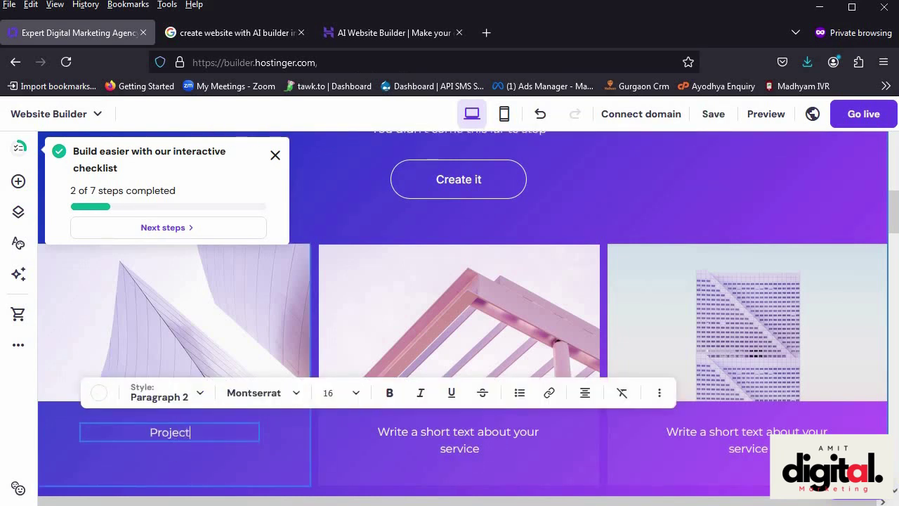
pyautogui.write(' Name')
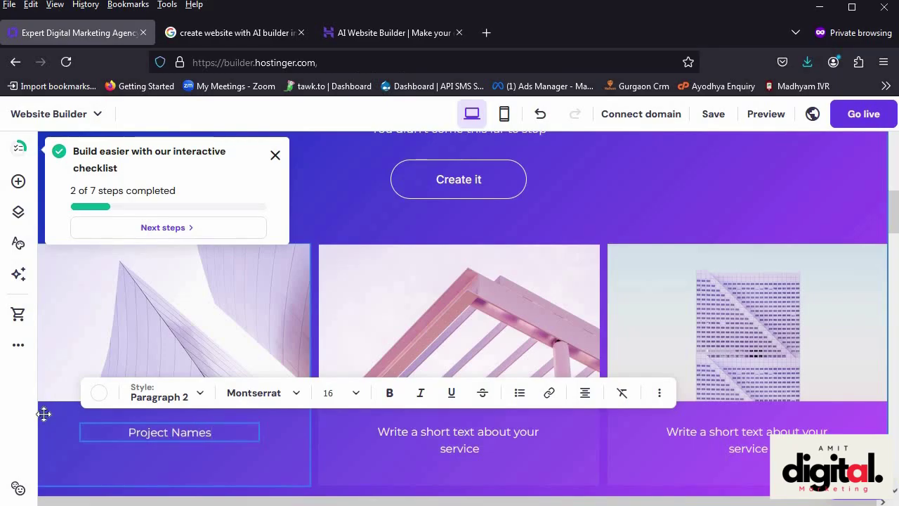
# Step: Replace the placeholder caption under the second image, the pink beam structure, with "New Project"
pyautogui.click(486, 443)
pyautogui.click(488, 444)
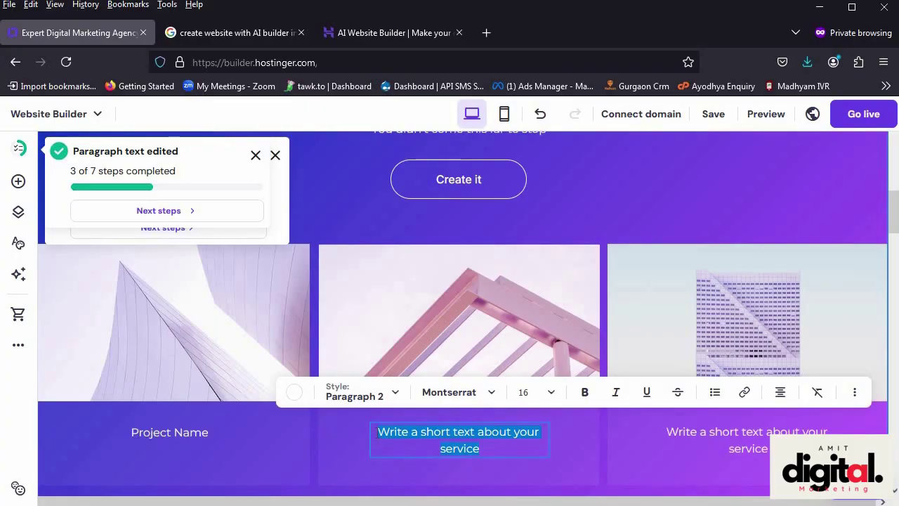
pyautogui.write('New ')
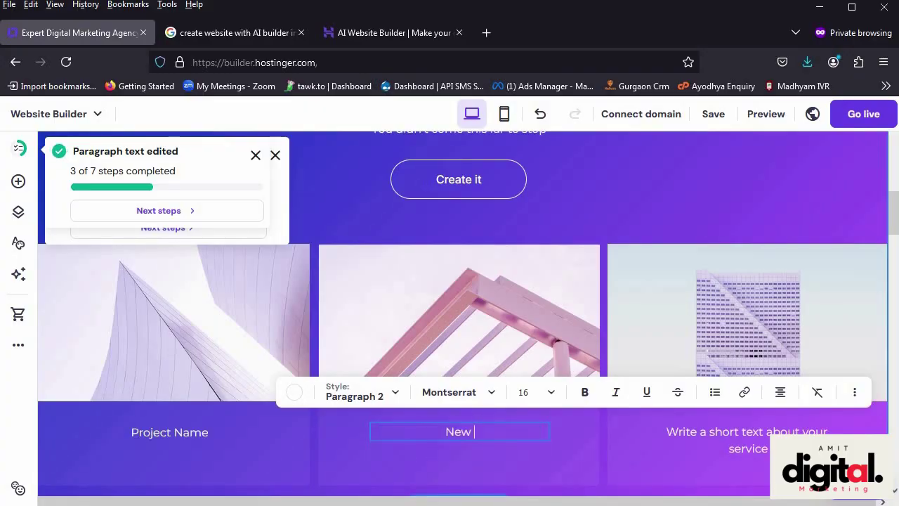
pyautogui.write('Project')
# Step: Replace the placeholder caption under the third image with "Latest Project" and finish the text editing
pyautogui.click(755, 435)
pyautogui.click(766, 445)
pyautogui.moveTo(769, 448); pyautogui.dragTo(657, 428)
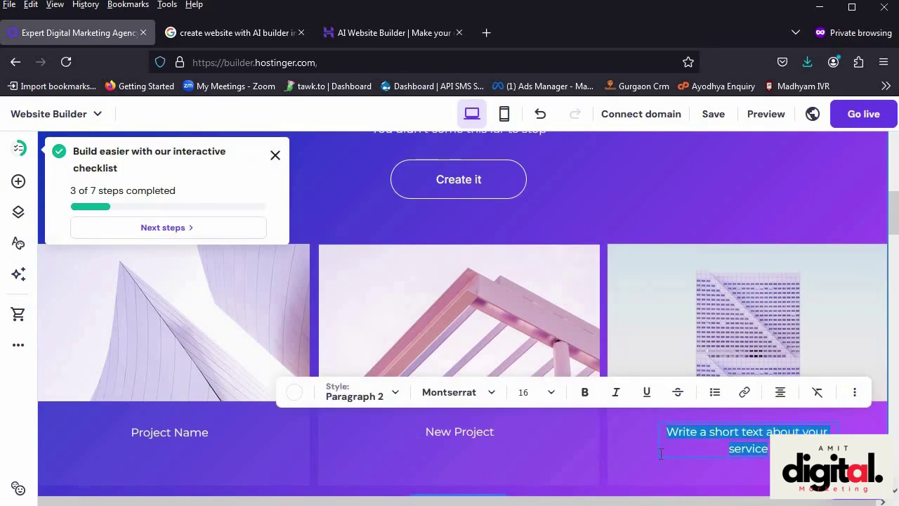
pyautogui.write('Latest Project')
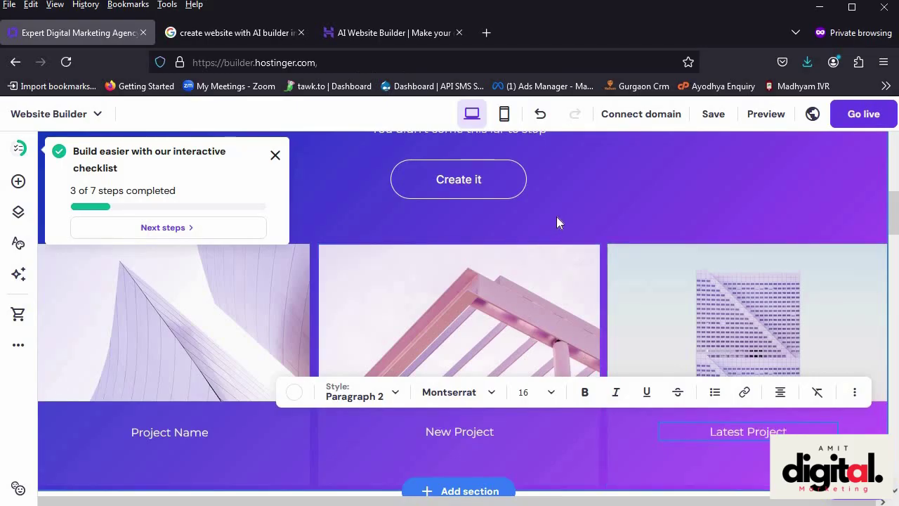
pyautogui.click(640, 201)
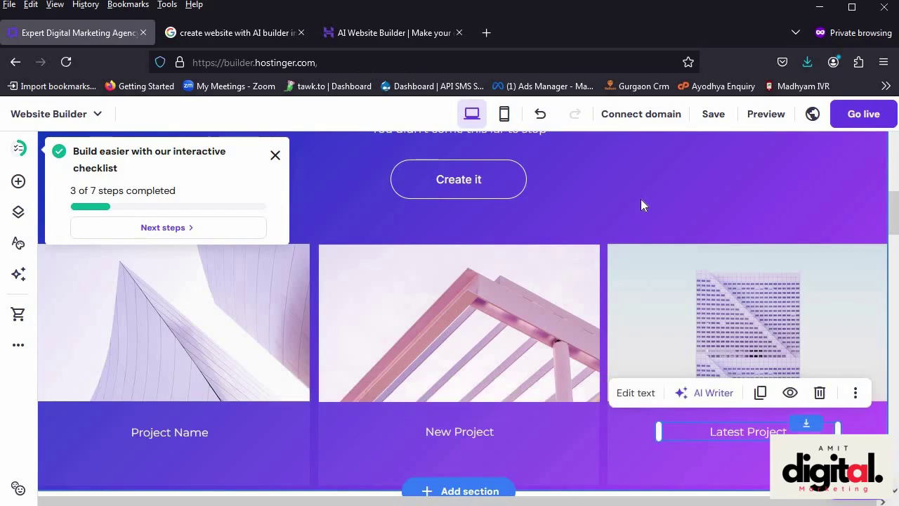
# Step: Review the edited "Successful Campaign" section and the "Your Trusted Marketing Partner" section below it
pyautogui.scroll(5, 559, 295)
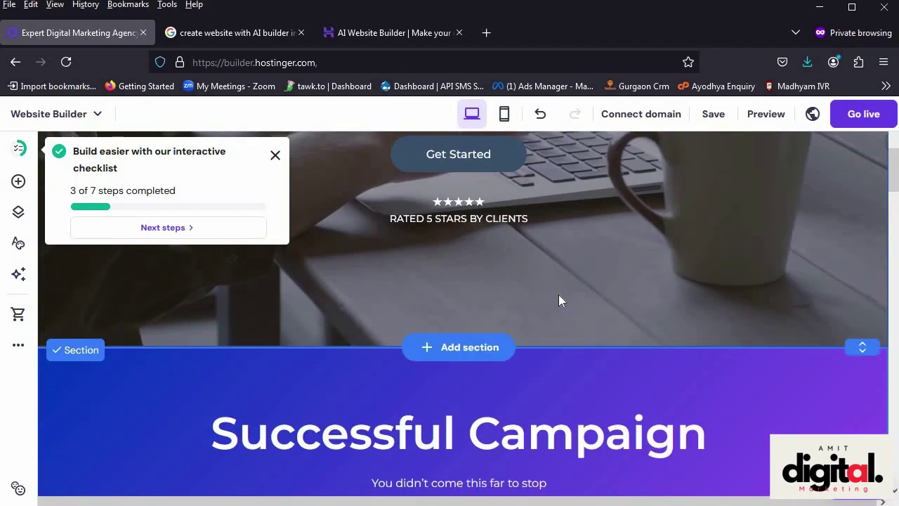
pyautogui.scroll(-10, 559, 290)
pyautogui.scroll(-2, 559, 291)
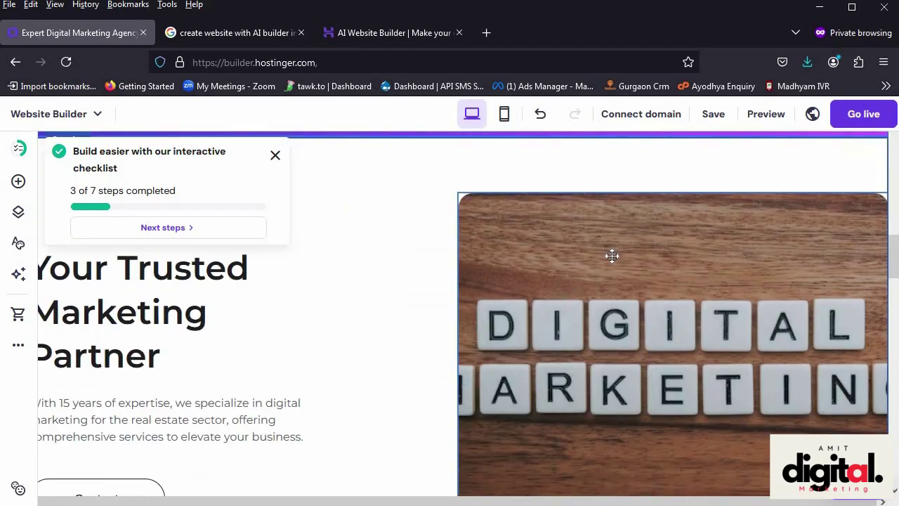
# Step: Request AI-generated images for the picture beside "Your Trusted Marketing Partner" with the description "Digital Marketing"
pyautogui.click(610, 347)
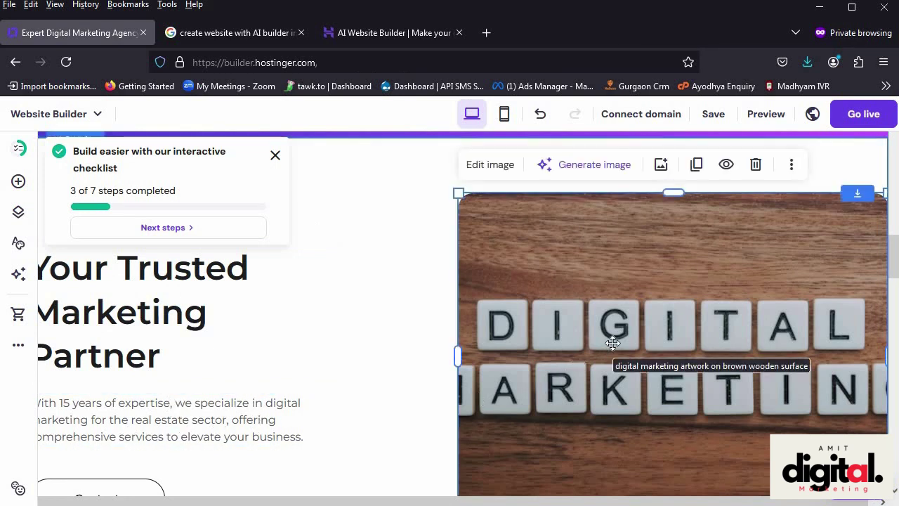
pyautogui.click(588, 166)
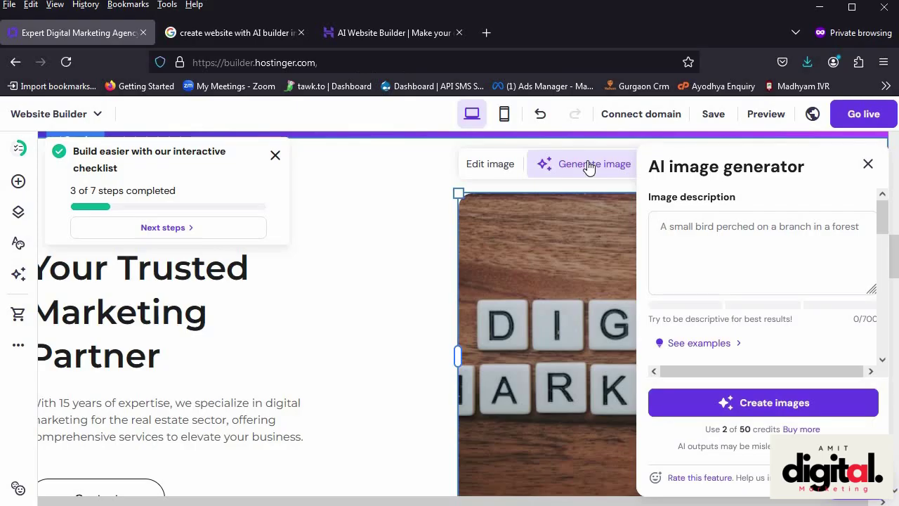
pyautogui.click(723, 228)
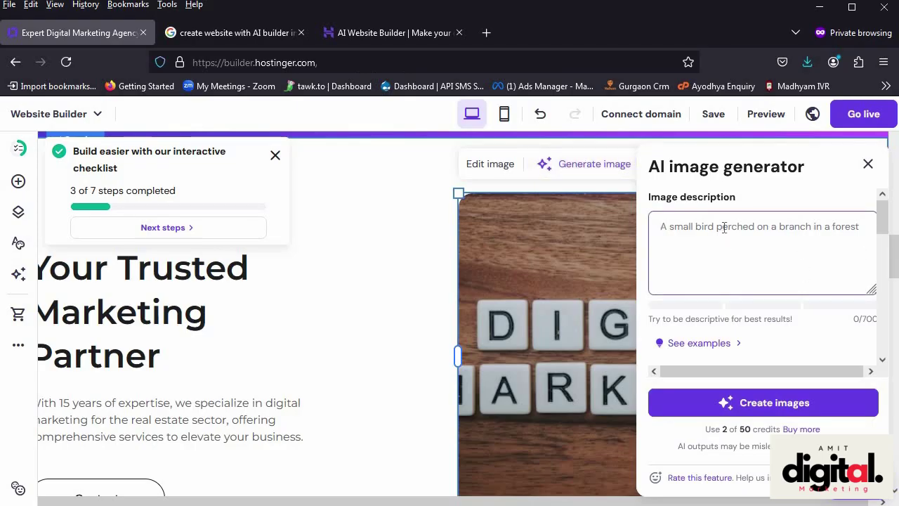
pyautogui.write('Digita')
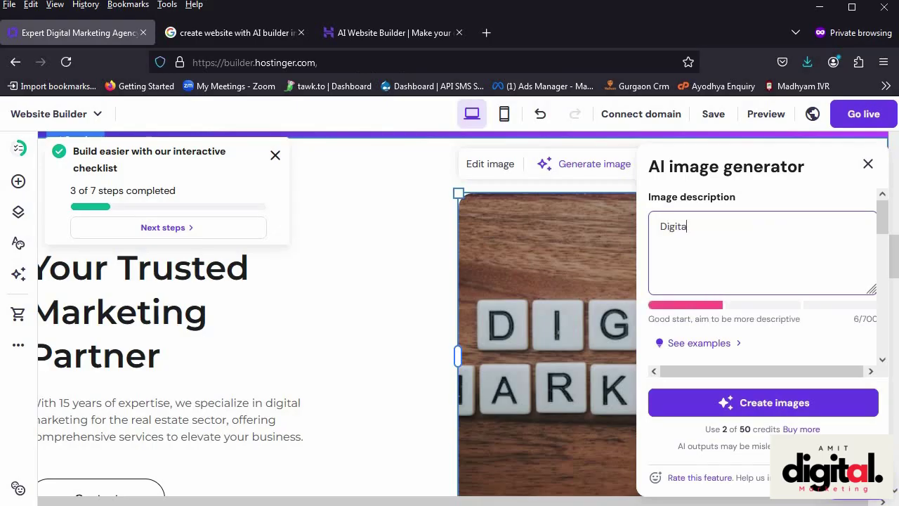
pyautogui.write('l Marketinbg')
pyautogui.press('BackSpace')
pyautogui.press('BackSpace')
pyautogui.write('g')
pyautogui.click(796, 403)
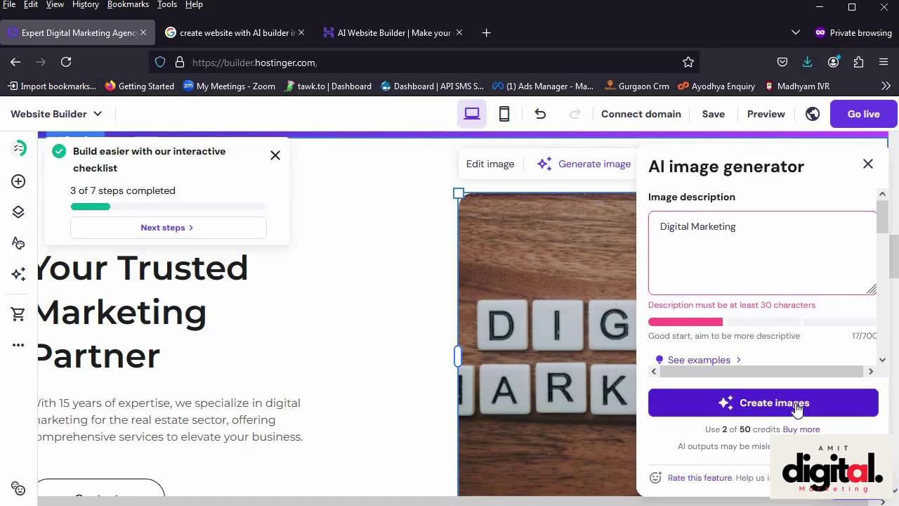
# Step: Extend the image description to "Digital Marketing for real estate" and create the images
pyautogui.write('for')
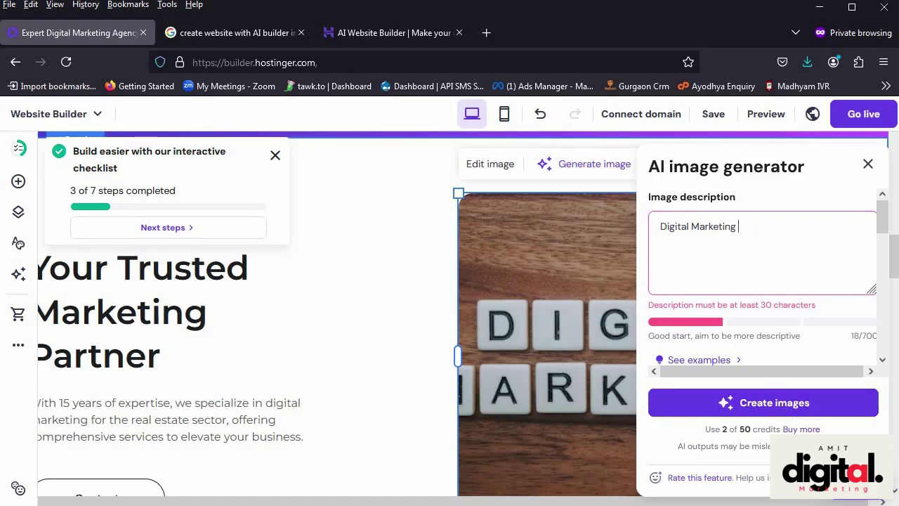
pyautogui.write(' real estate')
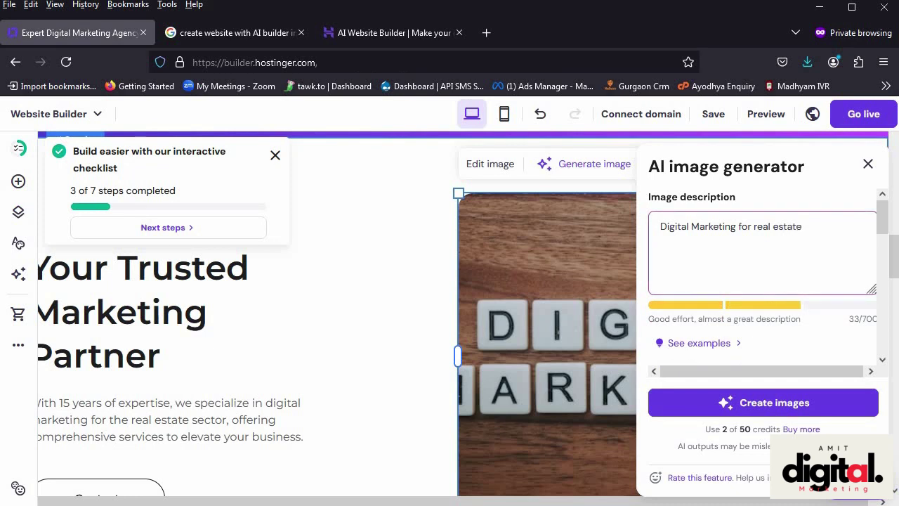
pyautogui.click(783, 402)
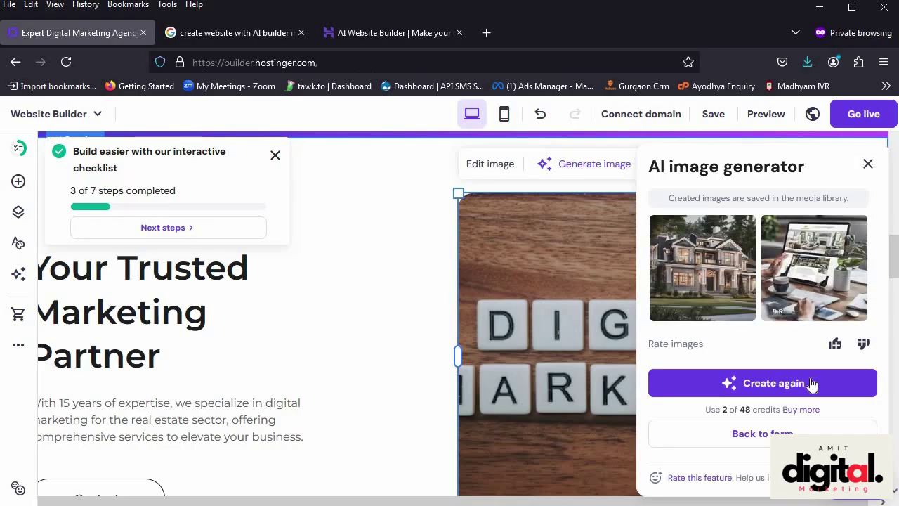
# Step: Replace the section's picture with the generated image of the tablet and coffee cup, and close the AI image generator
pyautogui.click(820, 279)
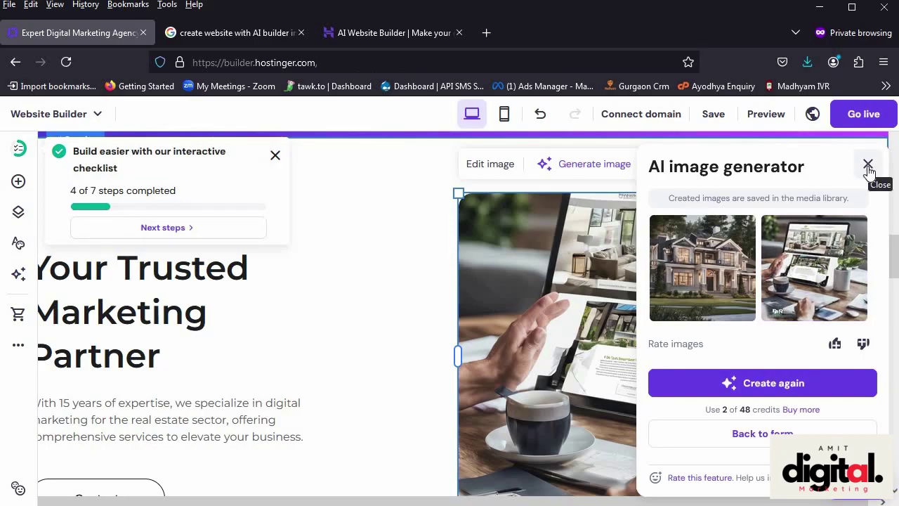
pyautogui.click(757, 437)
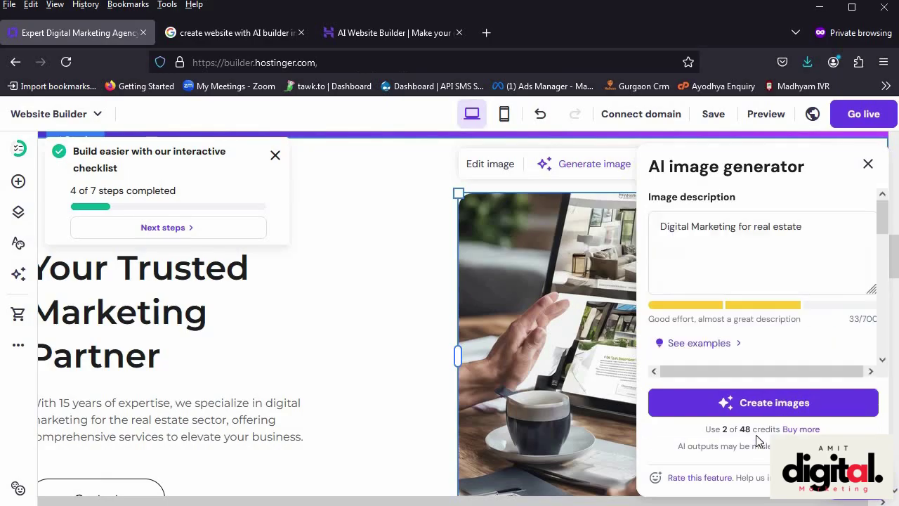
pyautogui.click(868, 164)
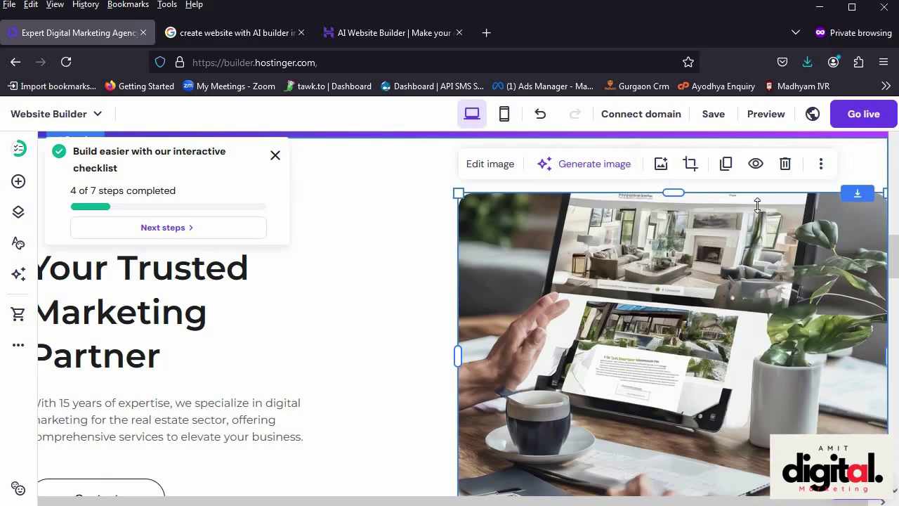
pyautogui.click(391, 275)
# Step: Examine the home page from "About Our Agency" down to the footer, including the footer's contact phone entry
pyautogui.scroll(-5, 228, 362)
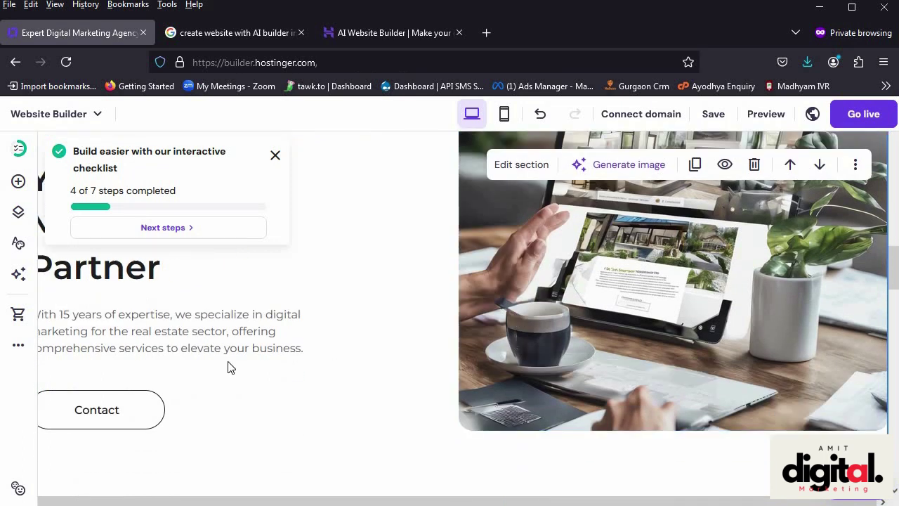
pyautogui.scroll(-3, 246, 377)
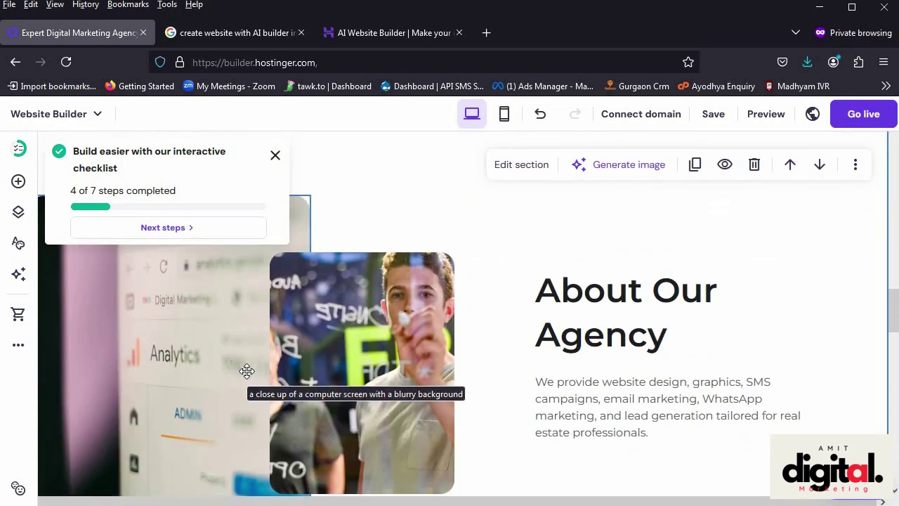
pyautogui.scroll(-3, 597, 372)
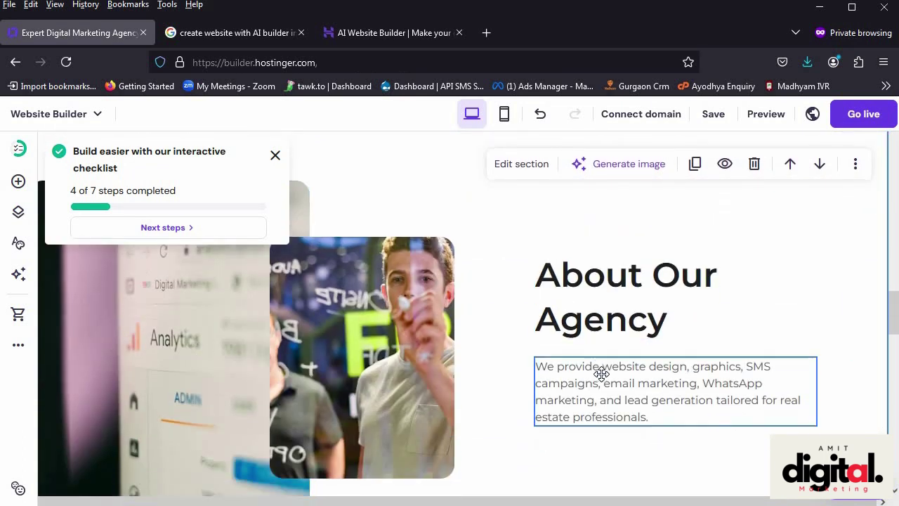
pyautogui.scroll(-6, 592, 373)
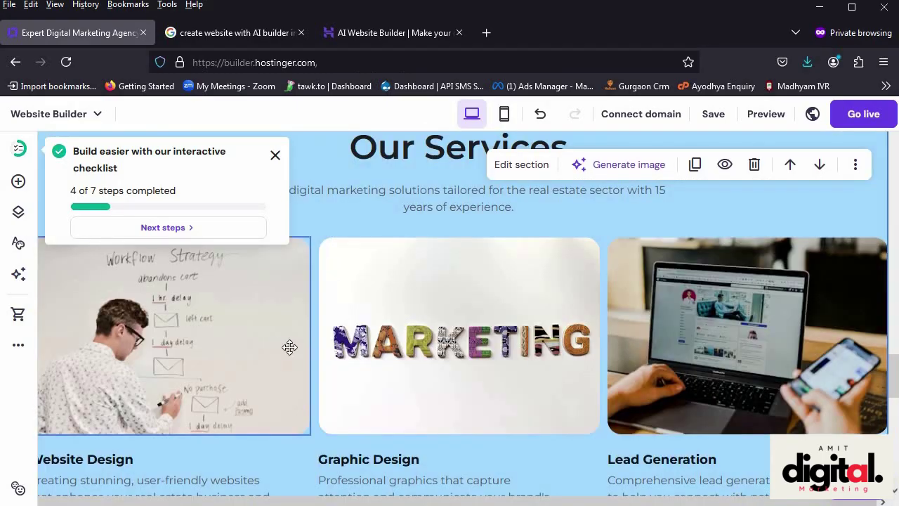
pyautogui.scroll(-3, 290, 351)
pyautogui.scroll(-3, 448, 360)
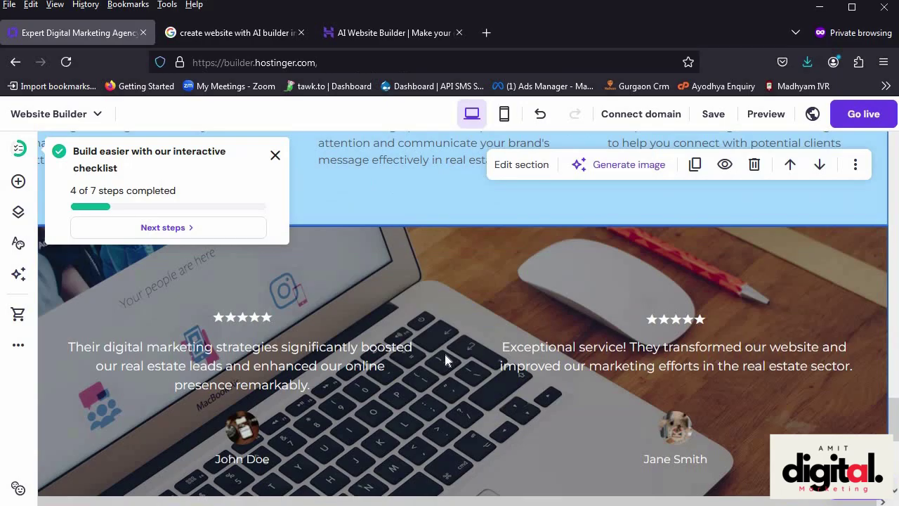
pyautogui.scroll(-2, 451, 373)
pyautogui.scroll(-3, 451, 375)
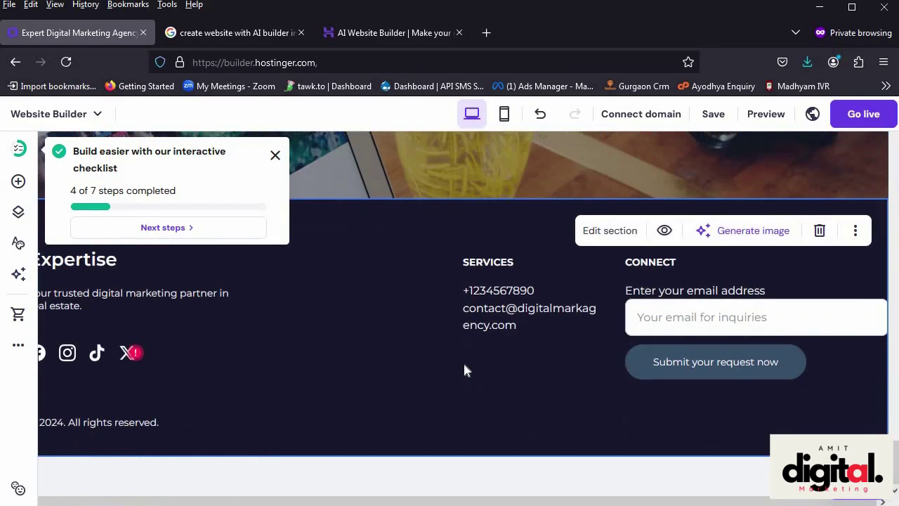
pyautogui.click(501, 295)
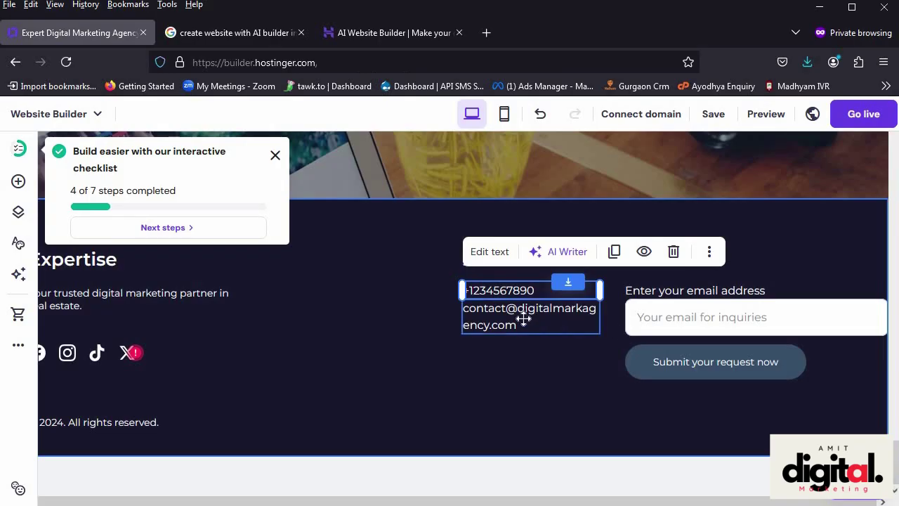
pyautogui.click(542, 290)
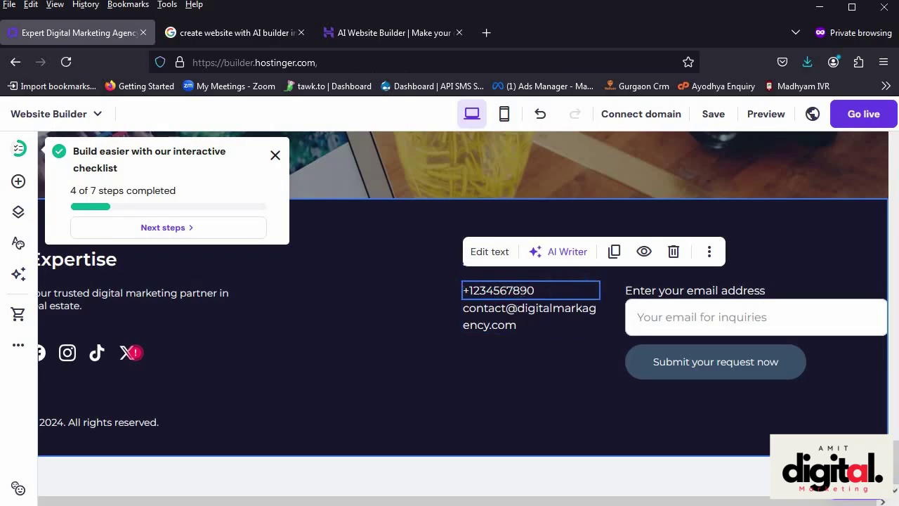
pyautogui.click(392, 346)
pyautogui.scroll(10, 431, 352)
pyautogui.scroll(5, 431, 351)
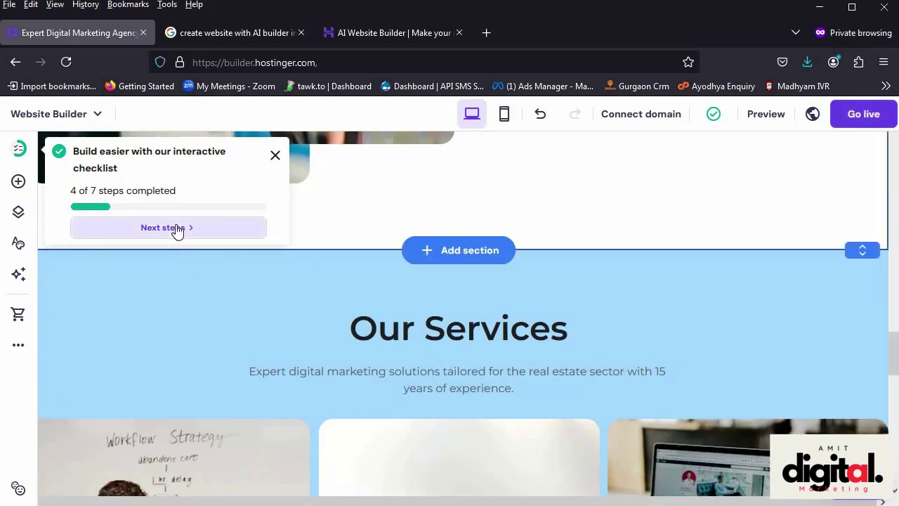
# Step: Look at the website setup checklist, close it and dismiss the interactive checklist pop-up
pyautogui.click(177, 229)
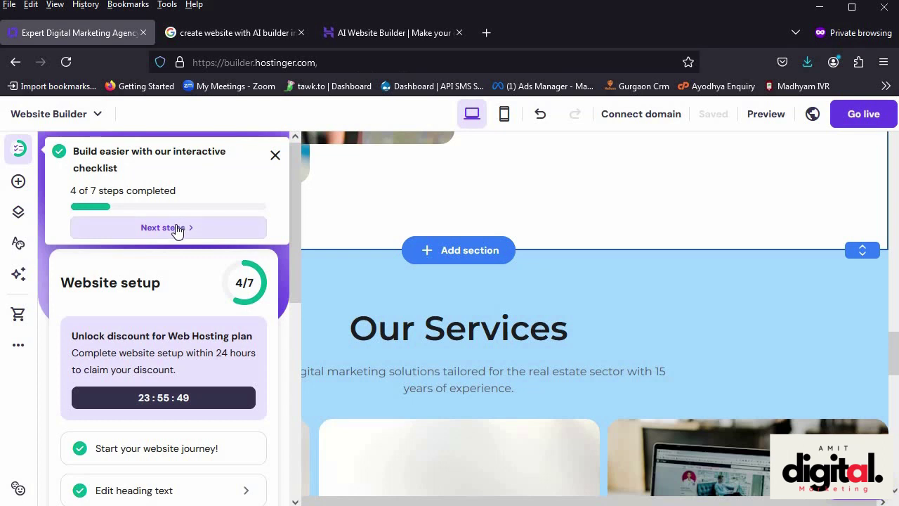
pyautogui.click(177, 228)
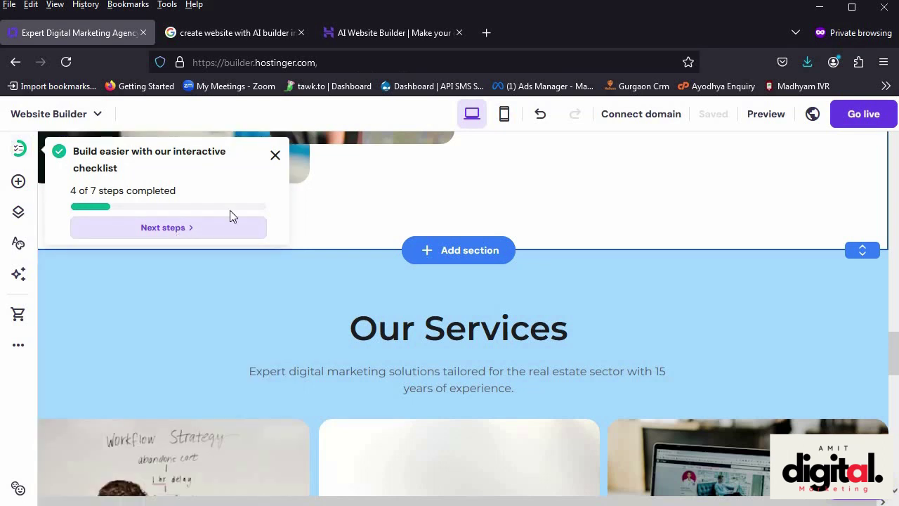
pyautogui.click(274, 155)
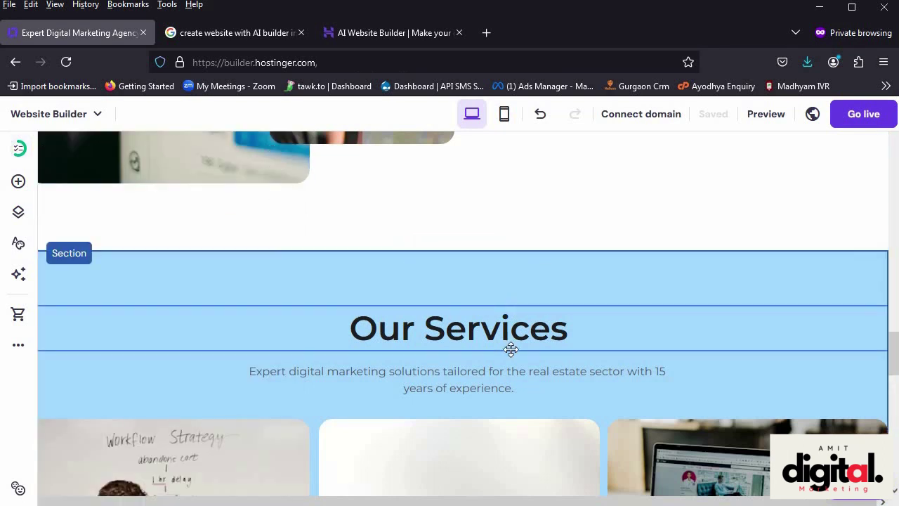
# Step: Review the whole home page between the footer and the hero section, and look at the coming soon mode options
pyautogui.scroll(-6, 464, 363)
pyautogui.scroll(-7, 463, 365)
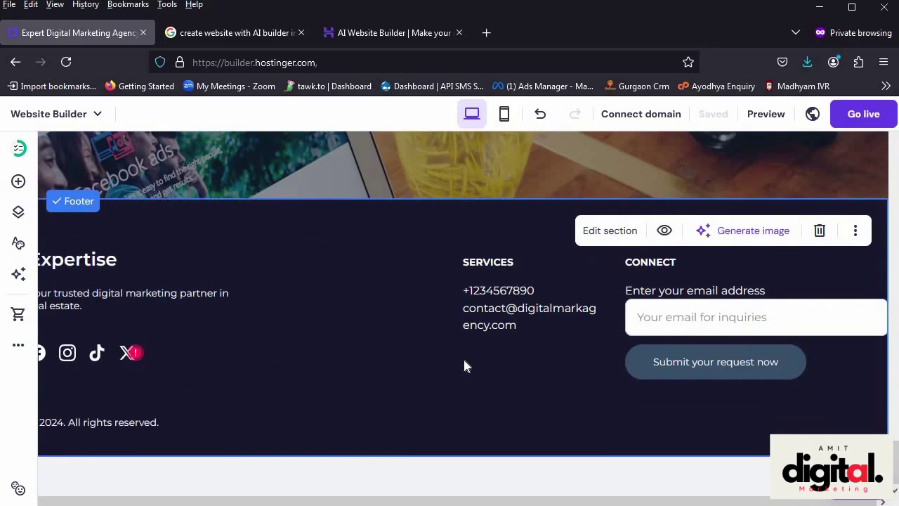
pyautogui.scroll(15, 463, 362)
pyautogui.scroll(6, 464, 359)
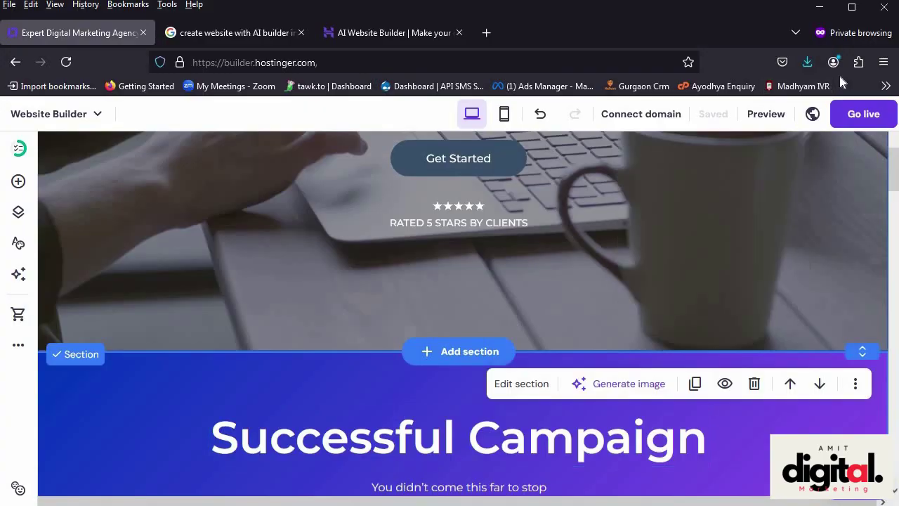
pyautogui.click(812, 114)
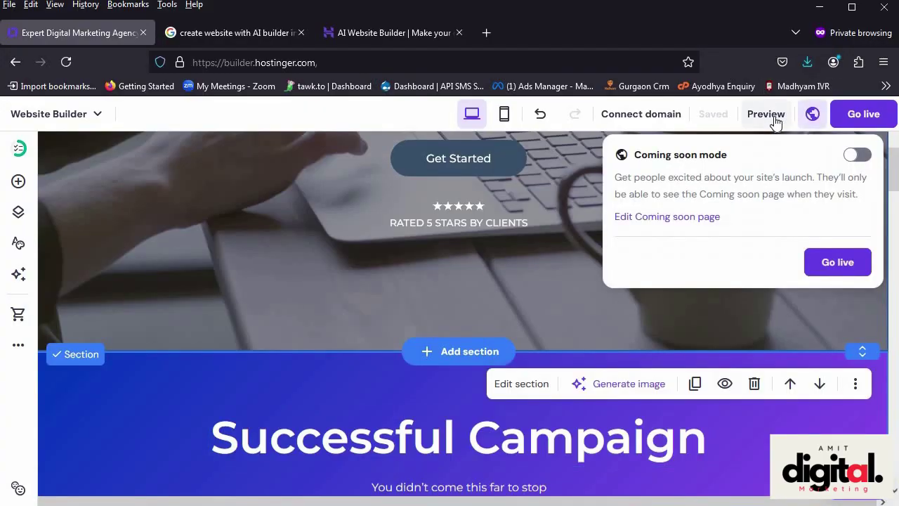
pyautogui.click(775, 123)
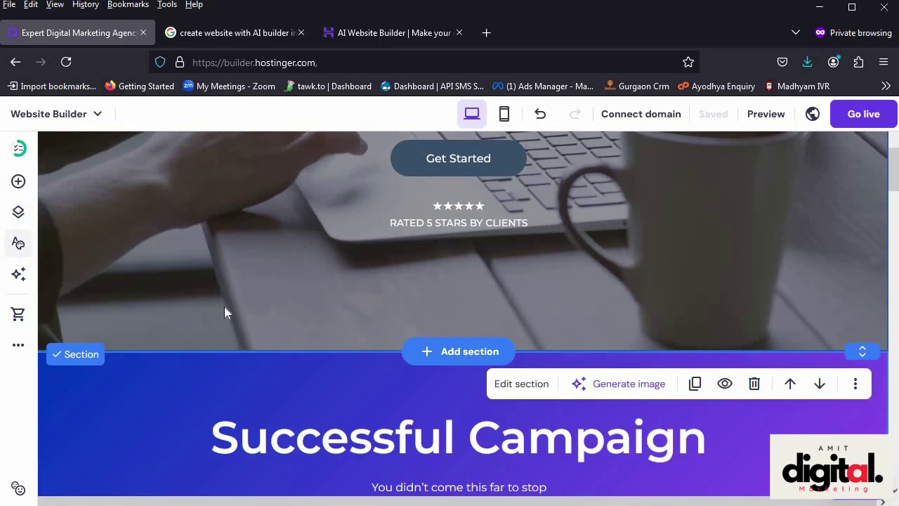
pyautogui.scroll(-5, 279, 327)
pyautogui.scroll(10, 279, 327)
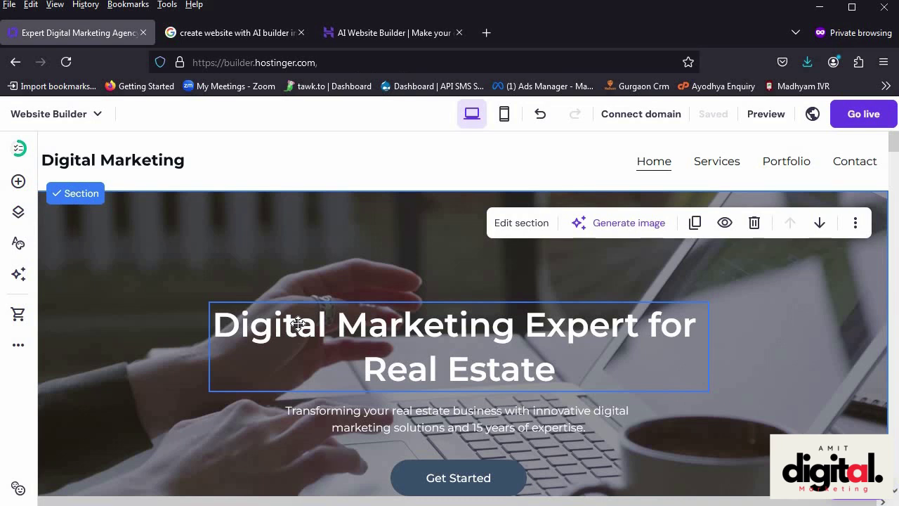
# Step: Publish the website live and choose the free subdomain designing.amitdigital.in as the domain to connect to it
pyautogui.click(865, 118)
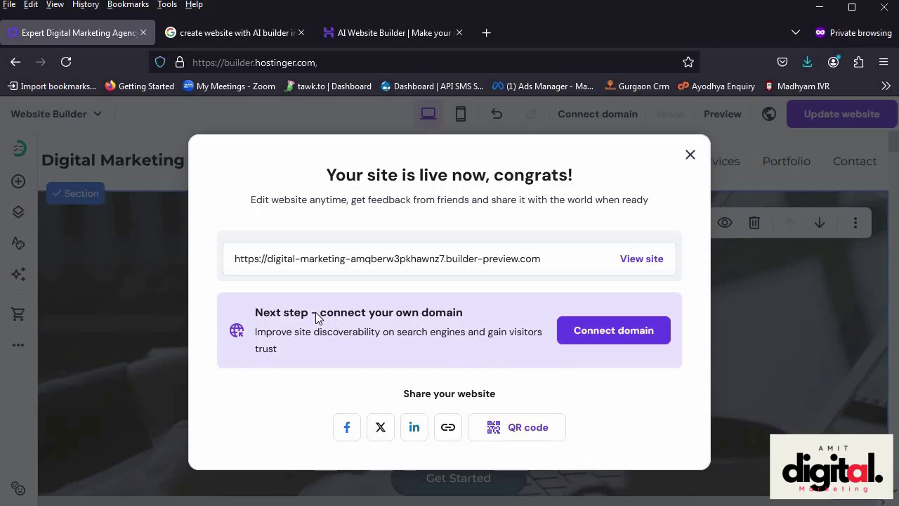
pyautogui.click(609, 332)
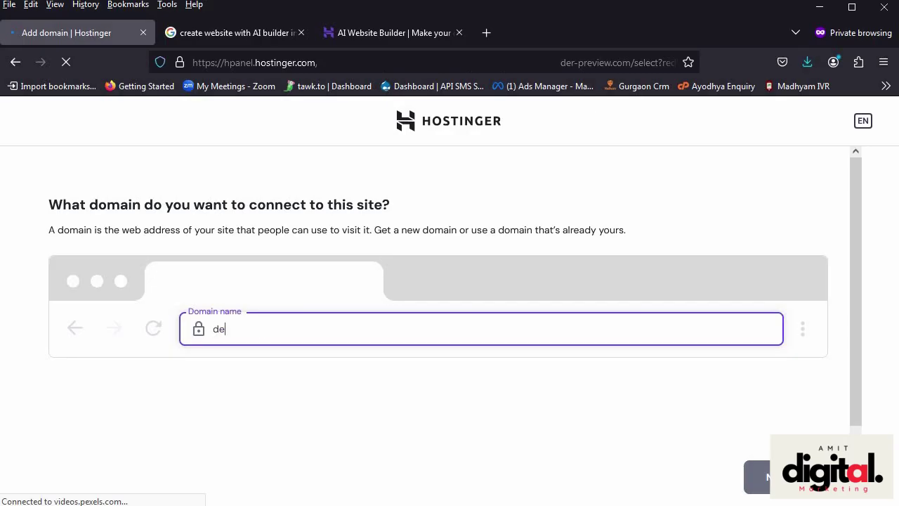
pyautogui.write('igni')
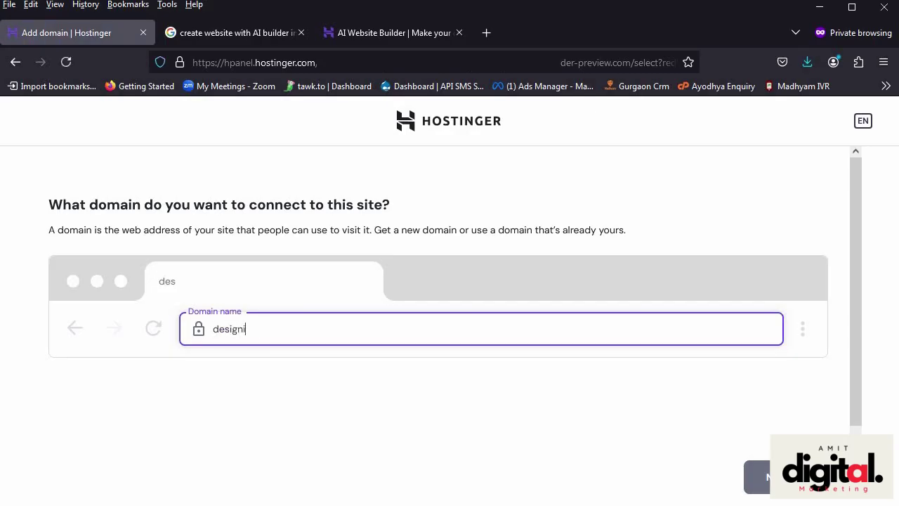
pyautogui.write('ng.amit')
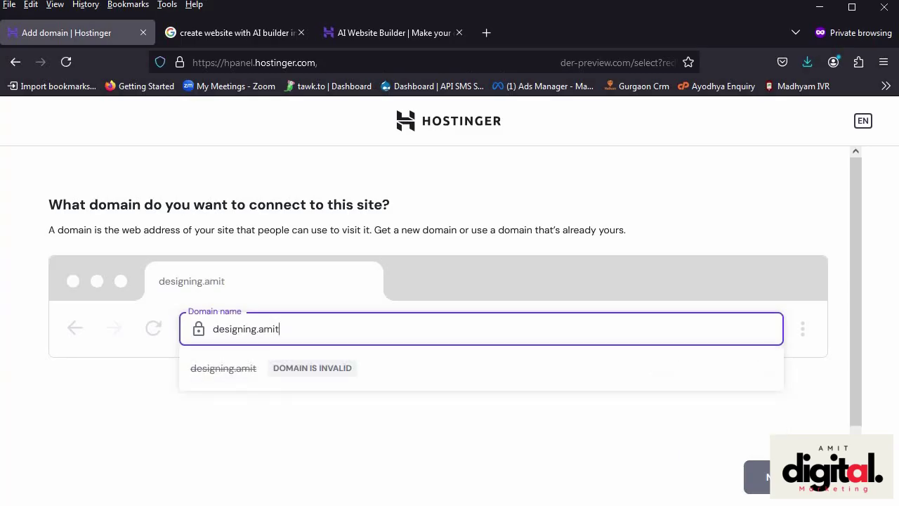
pyautogui.write('digital.in')
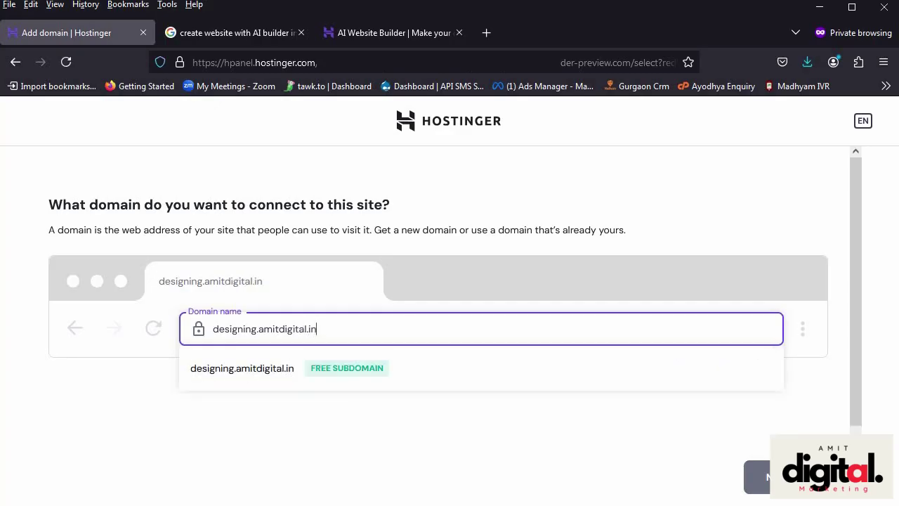
pyautogui.click(267, 370)
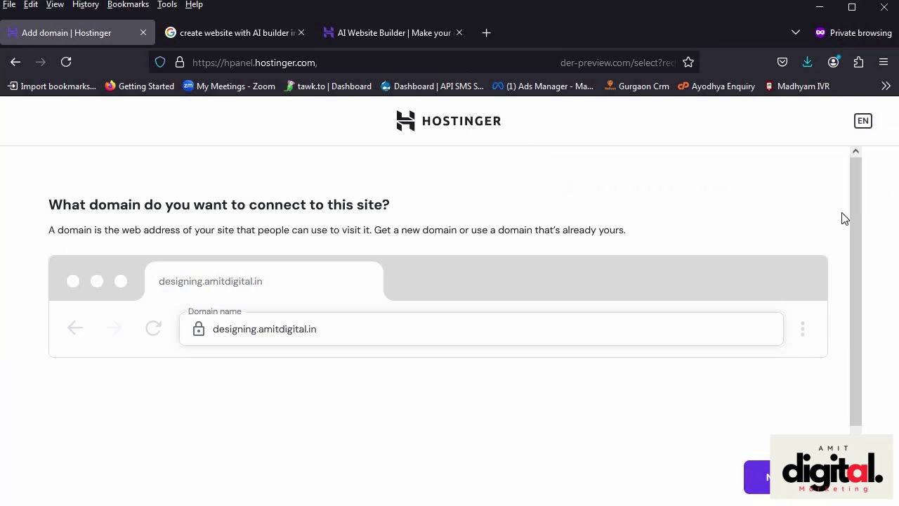
# Step: Open designing.amitdigital.in in the second browser tab and examine the site currently shown there
pyautogui.moveTo(331, 330); pyautogui.dragTo(178, 330)
pyautogui.click(234, 32)
pyautogui.scroll(10, 590, 450)
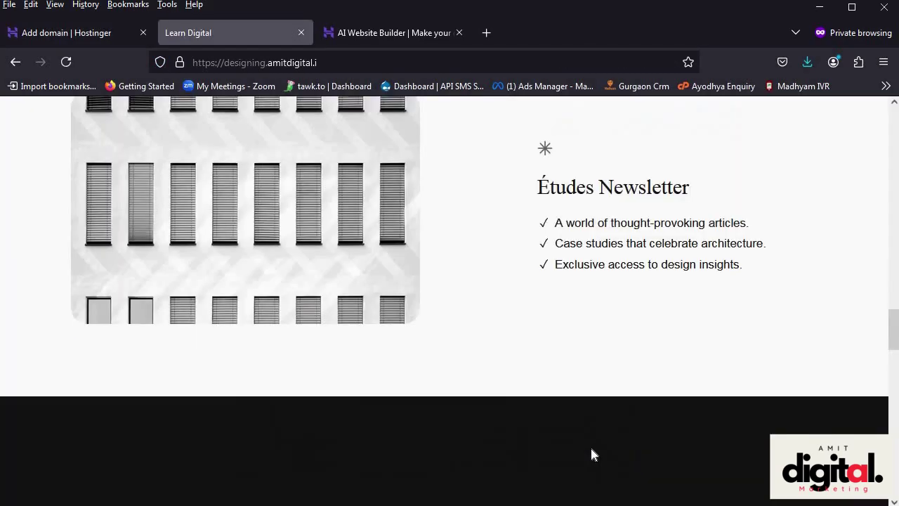
# Step: Examine the existing site at designing.amitdigital.in from its heading down through the page and back
pyautogui.scroll(5, 591, 450)
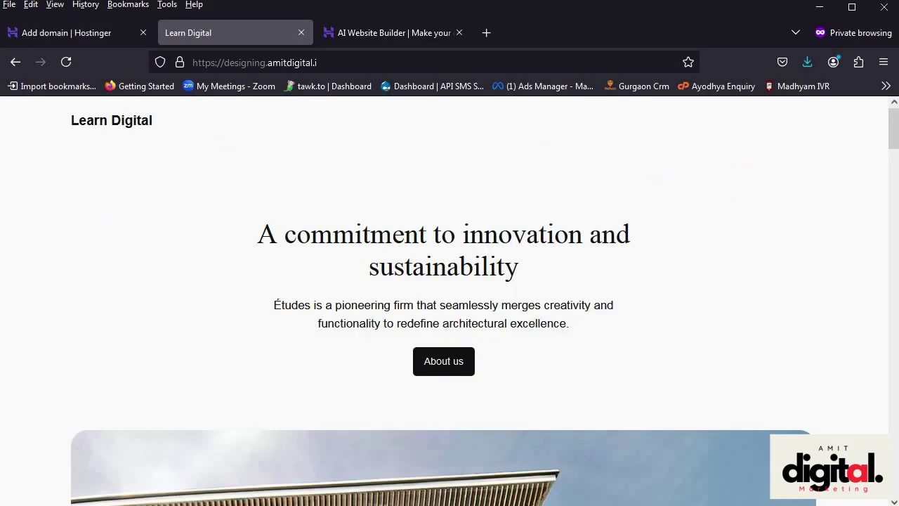
pyautogui.click(398, 31)
pyautogui.click(186, 34)
pyautogui.scroll(-5, 591, 453)
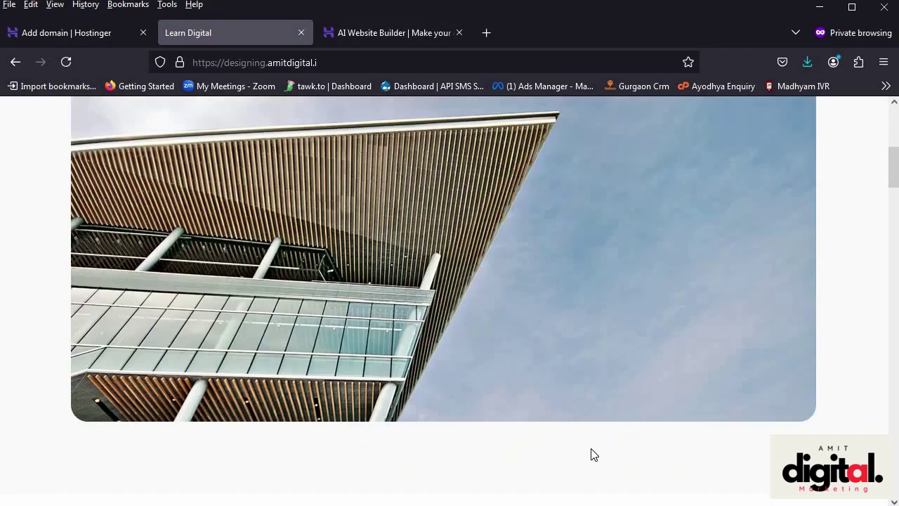
pyautogui.scroll(-20, 592, 455)
pyautogui.scroll(20, 592, 454)
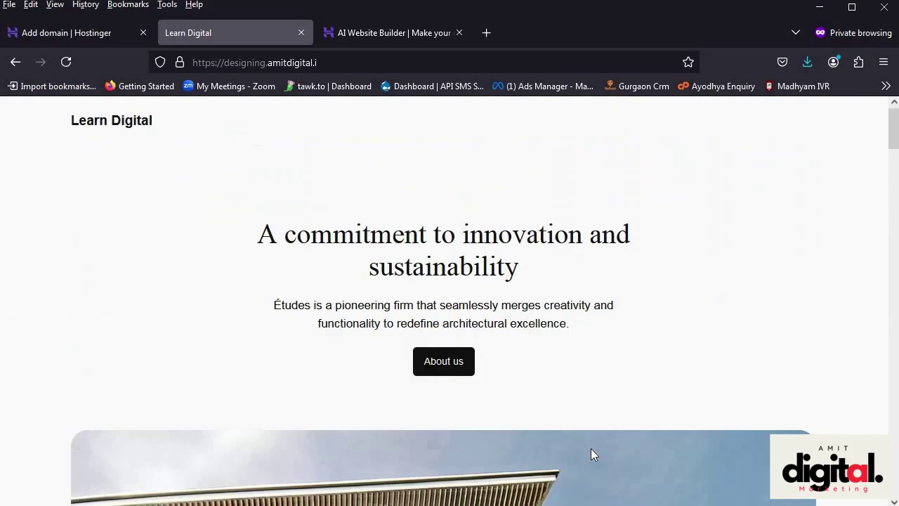
# Step: Open Hostinger's hPanel in the third browser tab and dismiss the personal information form
pyautogui.click(401, 32)
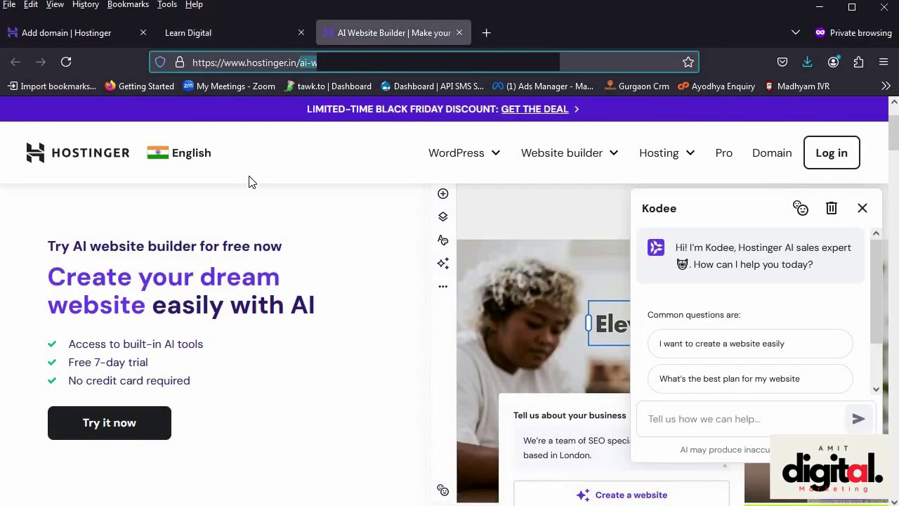
pyautogui.click(78, 33)
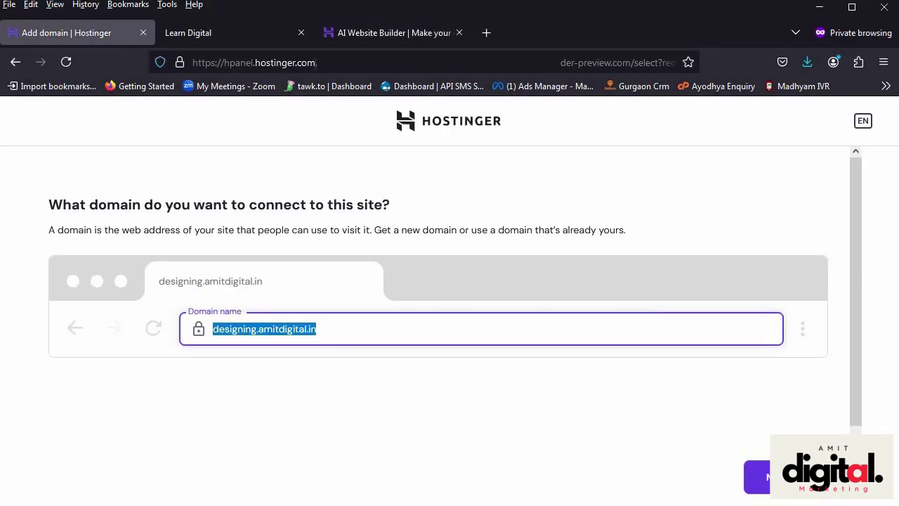
pyautogui.hotkey('ctrl', 'l')
pyautogui.click(374, 32)
pyautogui.hotkey('ctrl', 'l')
pyautogui.write('hpanel')
pyautogui.press('Return')
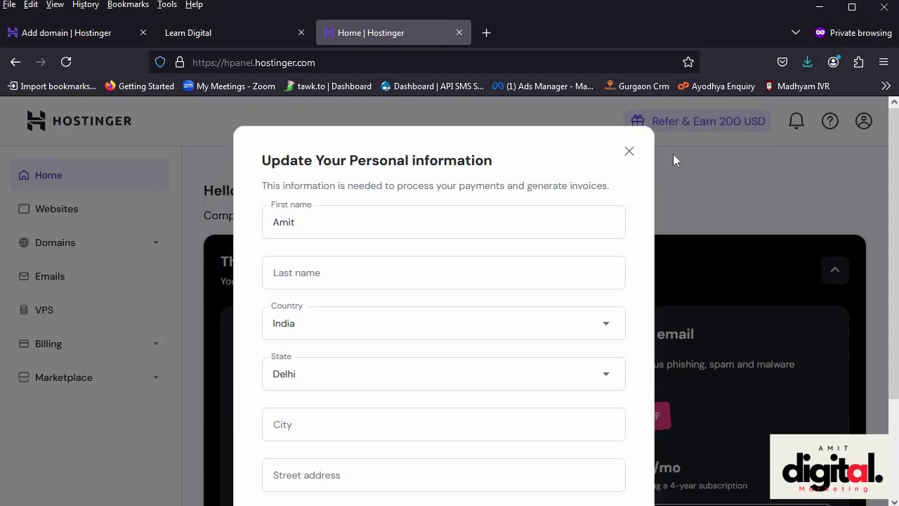
pyautogui.click(629, 152)
# Step: Delete the designing.amitdigital.in website from the Premium Web Hosting website list, accepting the loss of all its data
pyautogui.click(61, 212)
pyautogui.scroll(-2, 397, 334)
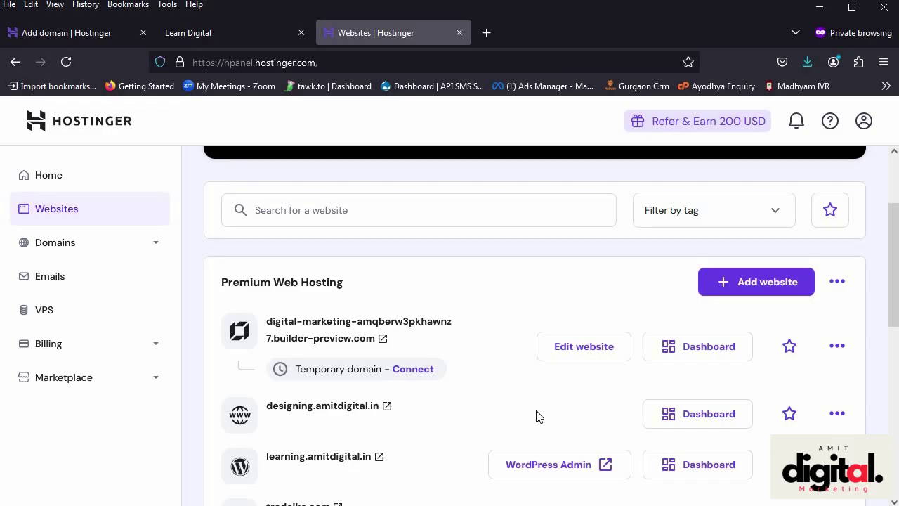
pyautogui.scroll(-1, 538, 417)
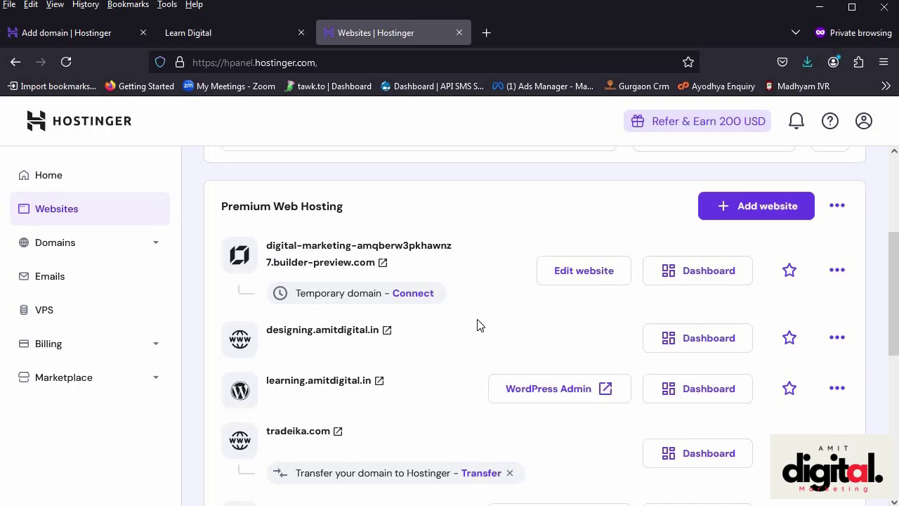
pyautogui.moveTo(264, 328); pyautogui.dragTo(381, 329)
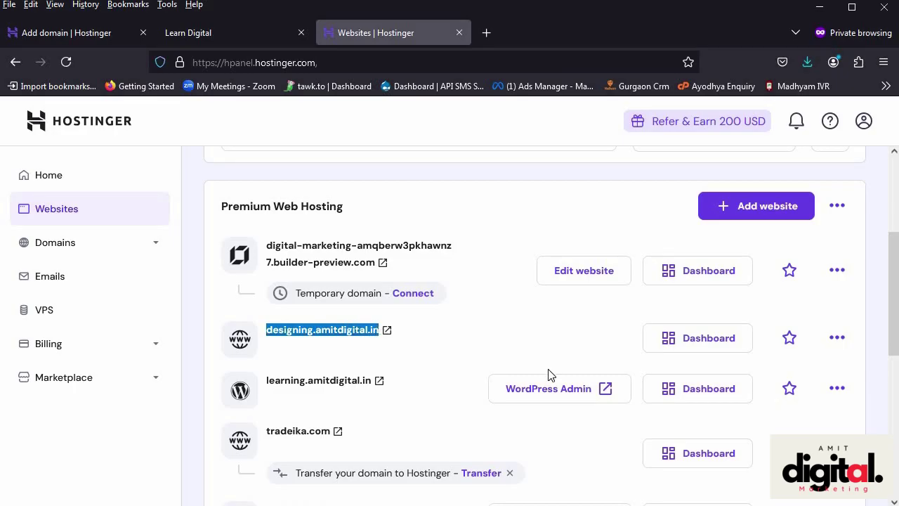
pyautogui.click(836, 338)
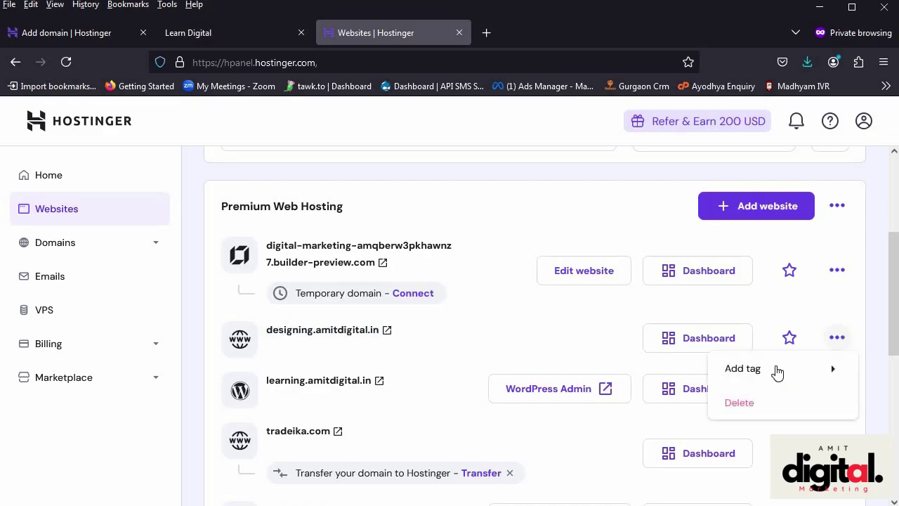
pyautogui.click(738, 404)
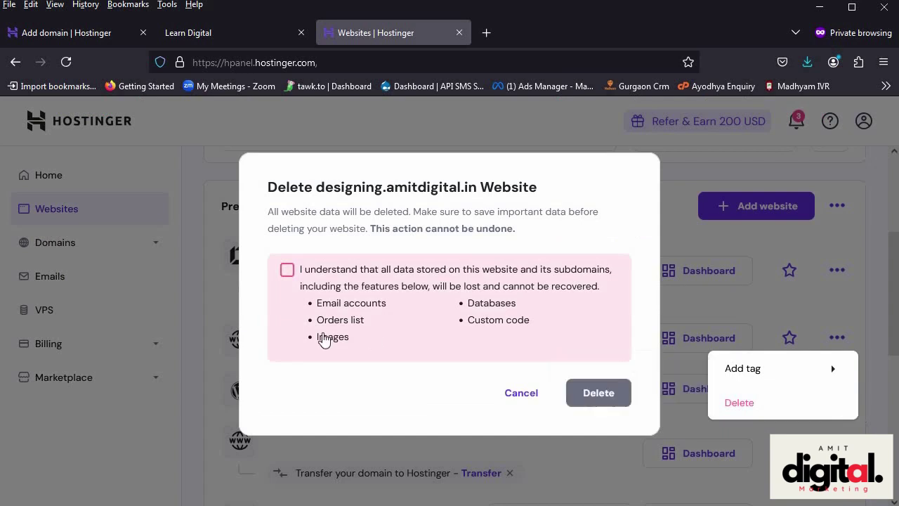
pyautogui.click(287, 271)
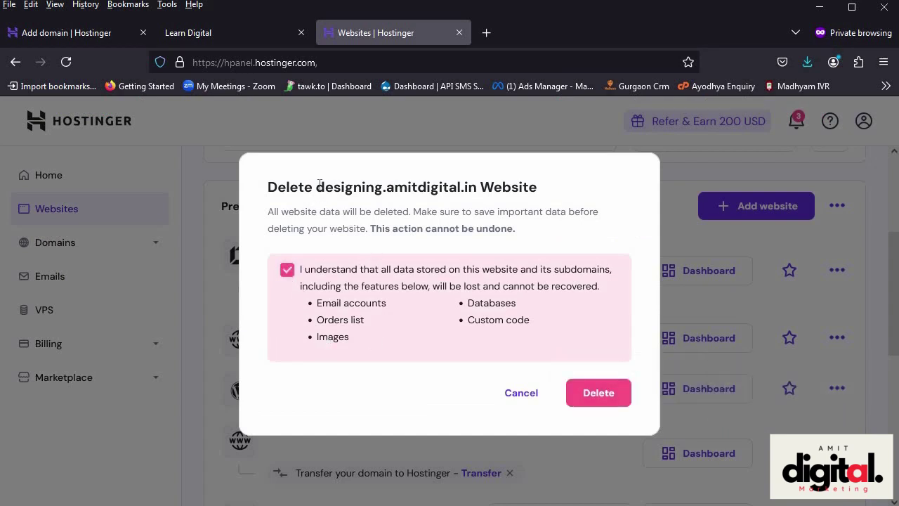
pyautogui.moveTo(316, 187); pyautogui.dragTo(480, 186)
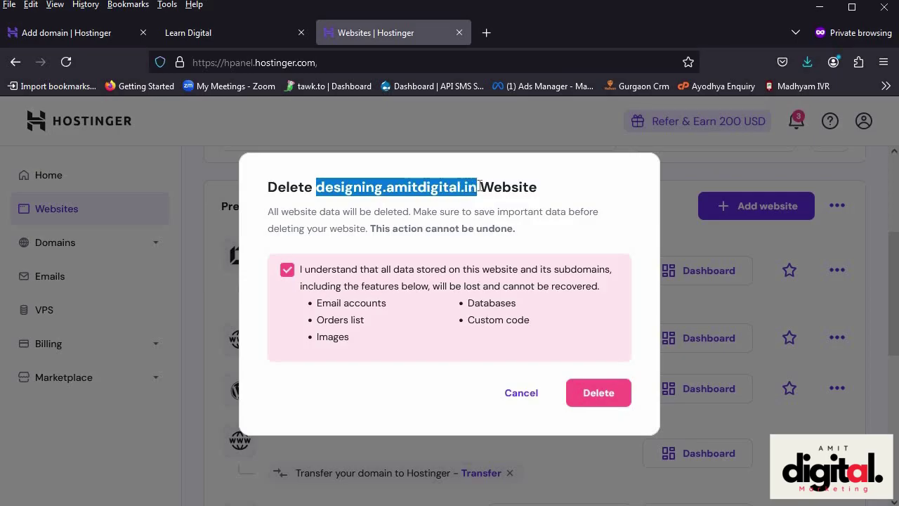
pyautogui.click(597, 396)
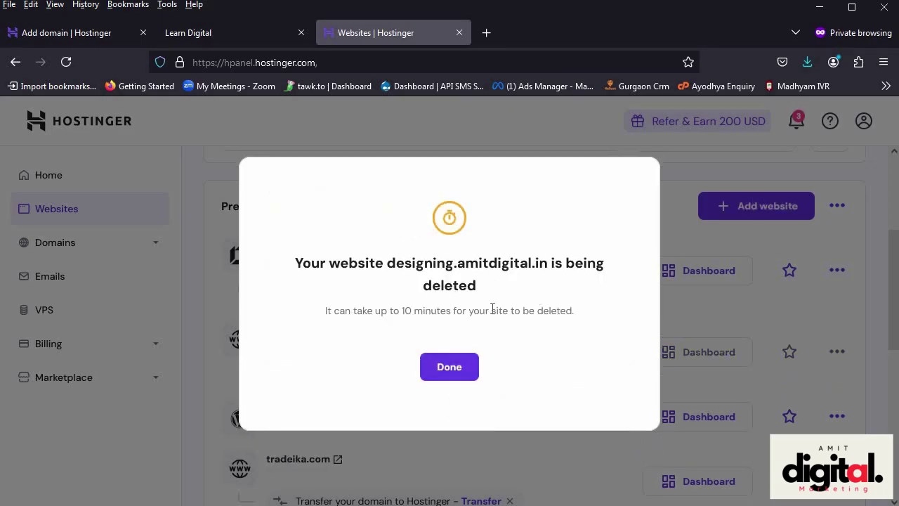
pyautogui.click(464, 366)
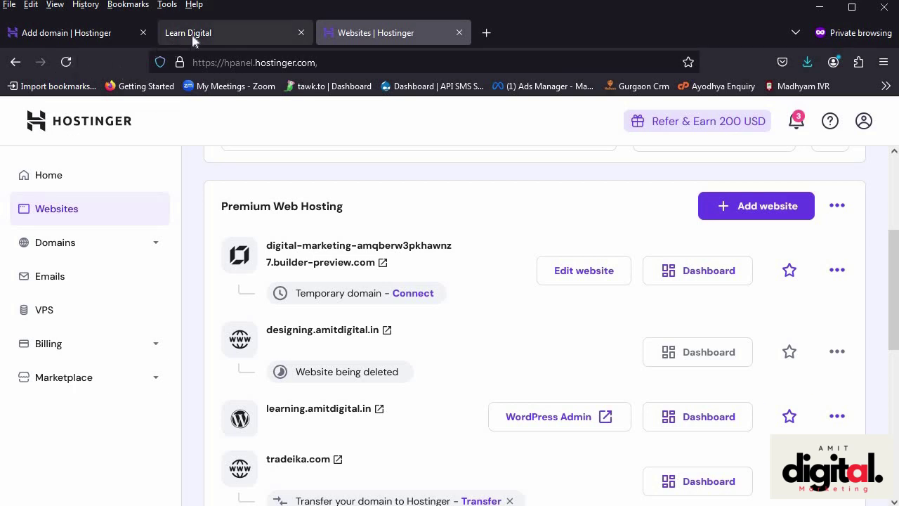
# Step: Reload the website list and check the deletion of designing.amitdigital.in
pyautogui.click(67, 61)
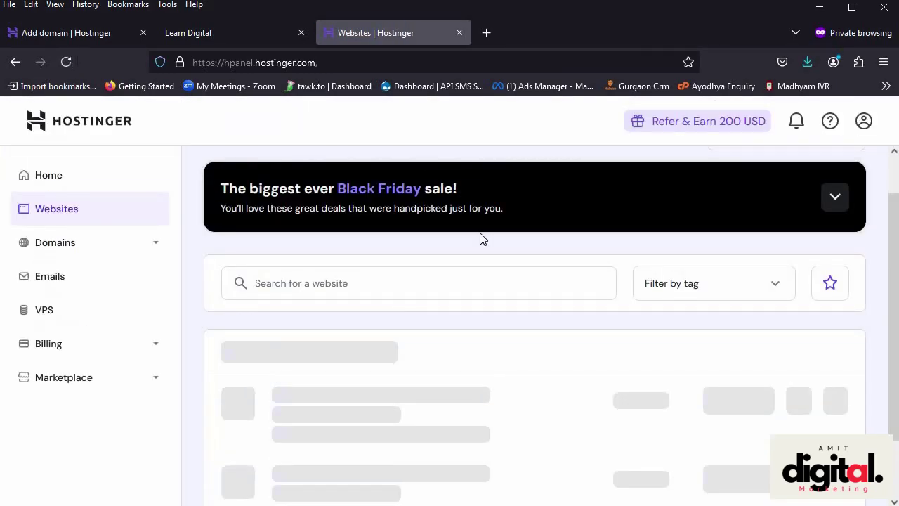
pyautogui.scroll(-2, 444, 287)
pyautogui.scroll(2, 443, 287)
# Step: Connect designing.amitdigital.in to the new site in the domain setup tab and return to Hostinger Builder
pyautogui.click(187, 31)
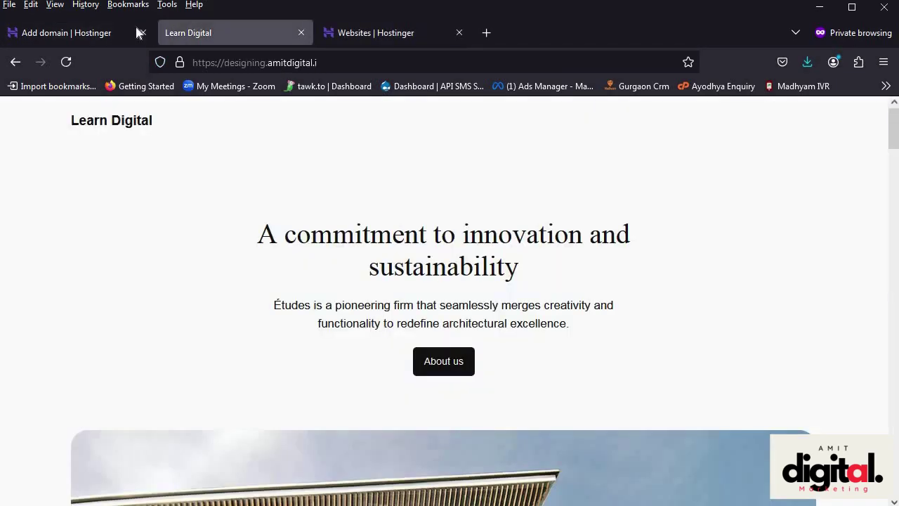
pyautogui.click(85, 28)
pyautogui.moveTo(403, 329); pyautogui.dragTo(197, 325)
pyautogui.click(199, 326)
pyautogui.click(760, 478)
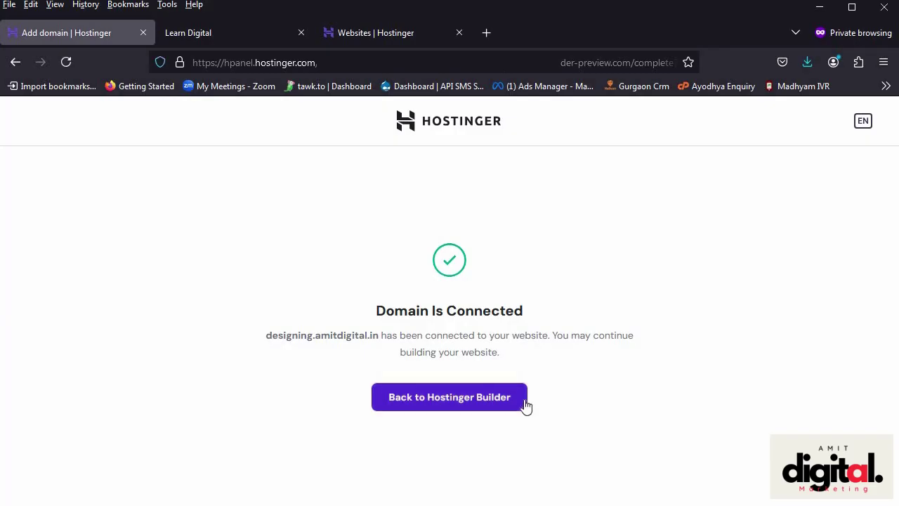
pyautogui.click(474, 405)
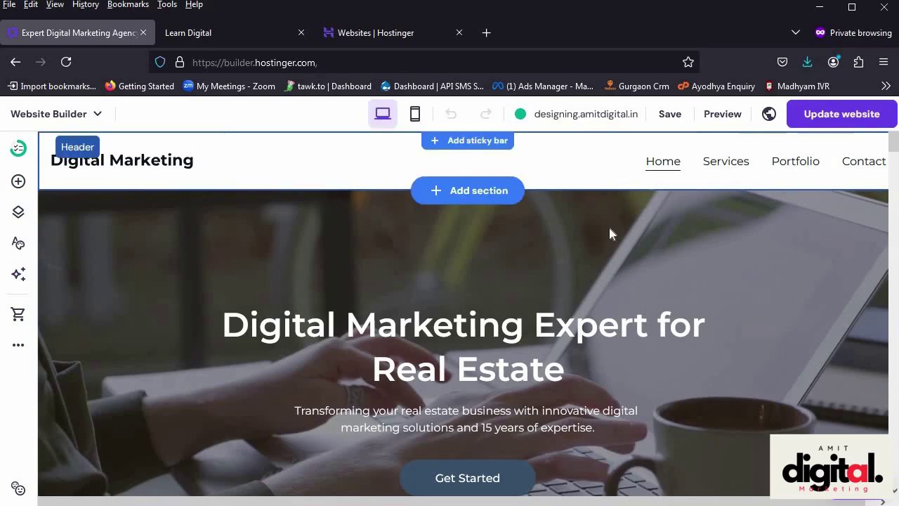
# Step: Switch to Chrome and review the live home page at designing.amitdigital.in down to the footer and back
pyautogui.moveTo(587, 113)
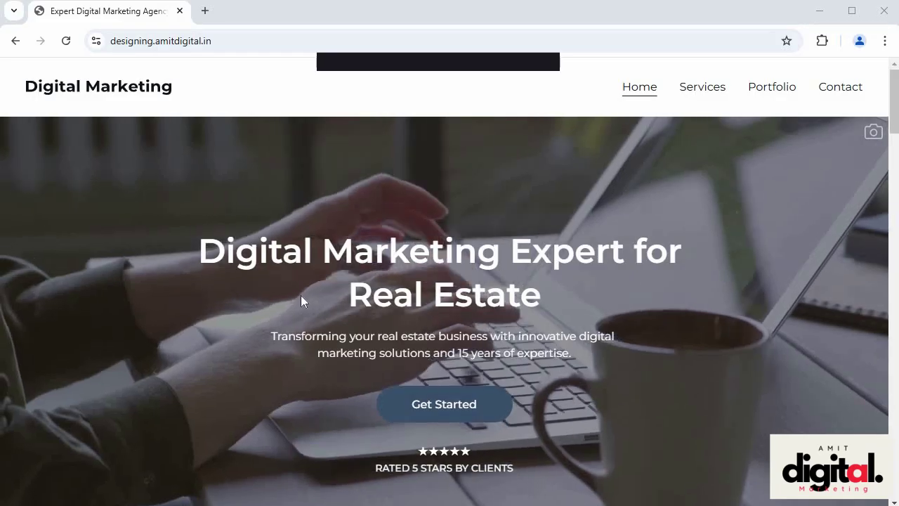
pyautogui.scroll(-4, 302, 301)
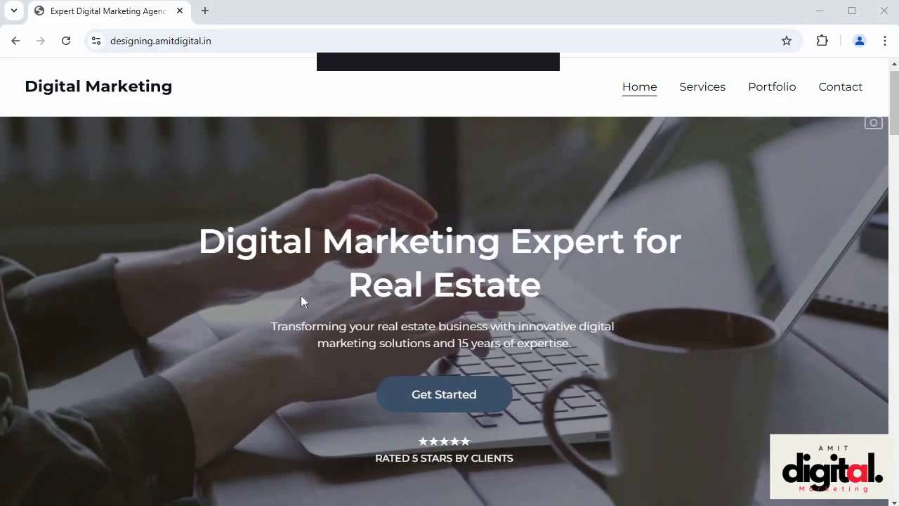
pyautogui.scroll(-15, 300, 302)
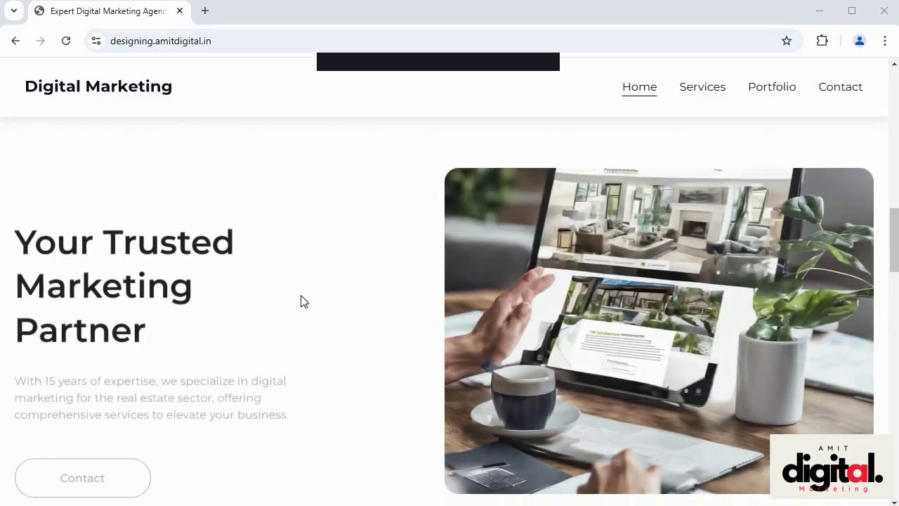
pyautogui.scroll(-15, 304, 301)
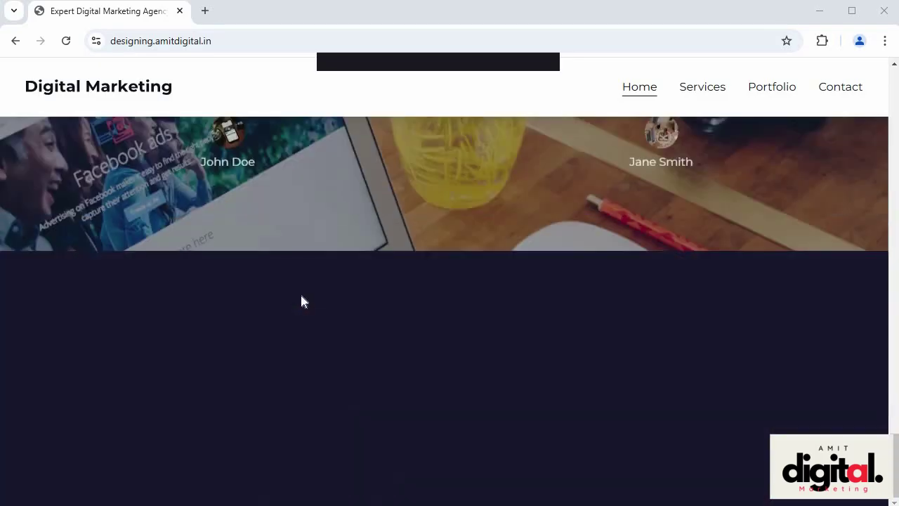
pyautogui.scroll(15, 302, 301)
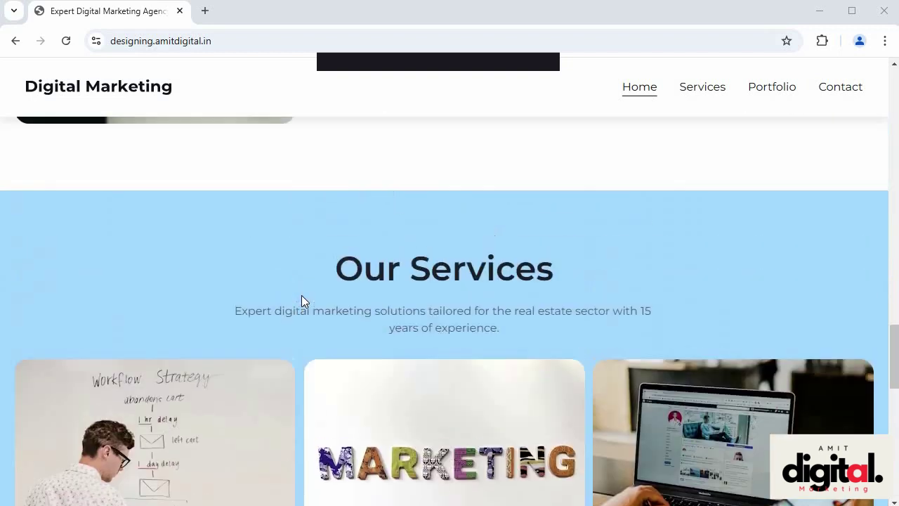
pyautogui.scroll(15, 302, 295)
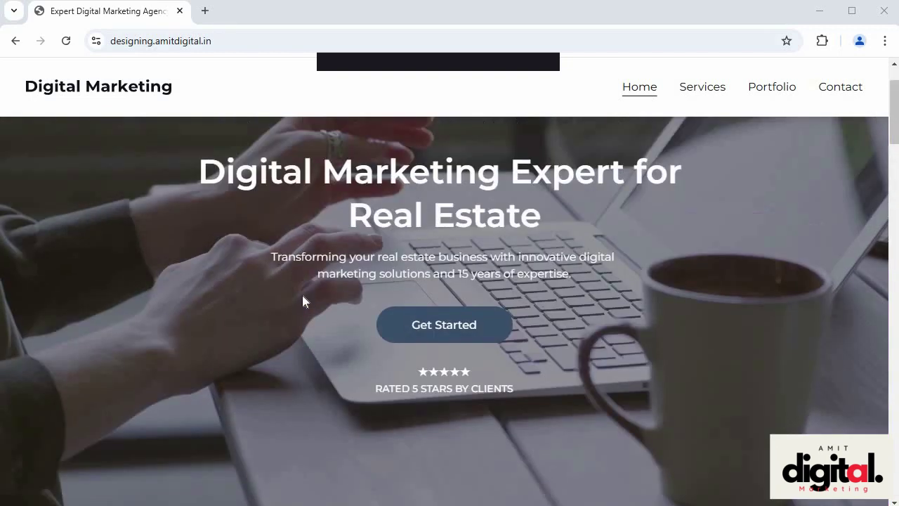